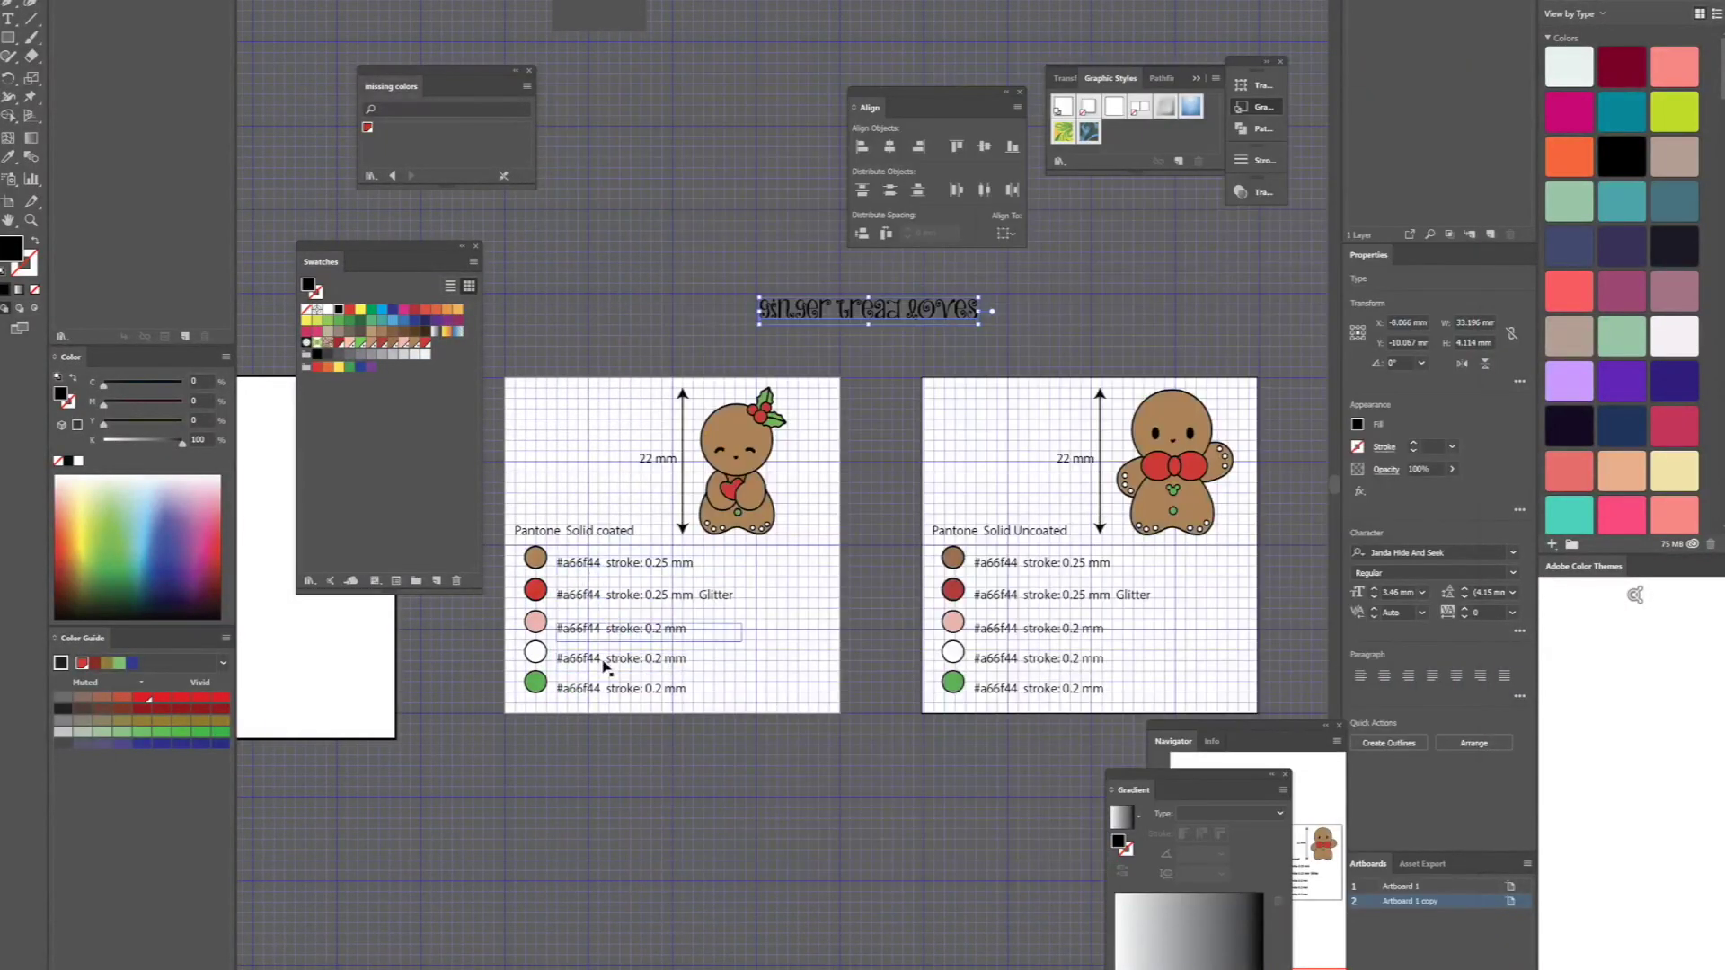
Deselect the title text and select the red Glitter colour circle on the Pantone Solid coated artboard.
{"action": "left_click", "coordinate": [767, 781]}
{"action": "scroll", "coordinate": [767, 781], "scroll_direction": "down", "scroll_amount": 1}
{"action": "scroll", "coordinate": [766, 766], "scroll_direction": "down", "scroll_amount": 1}
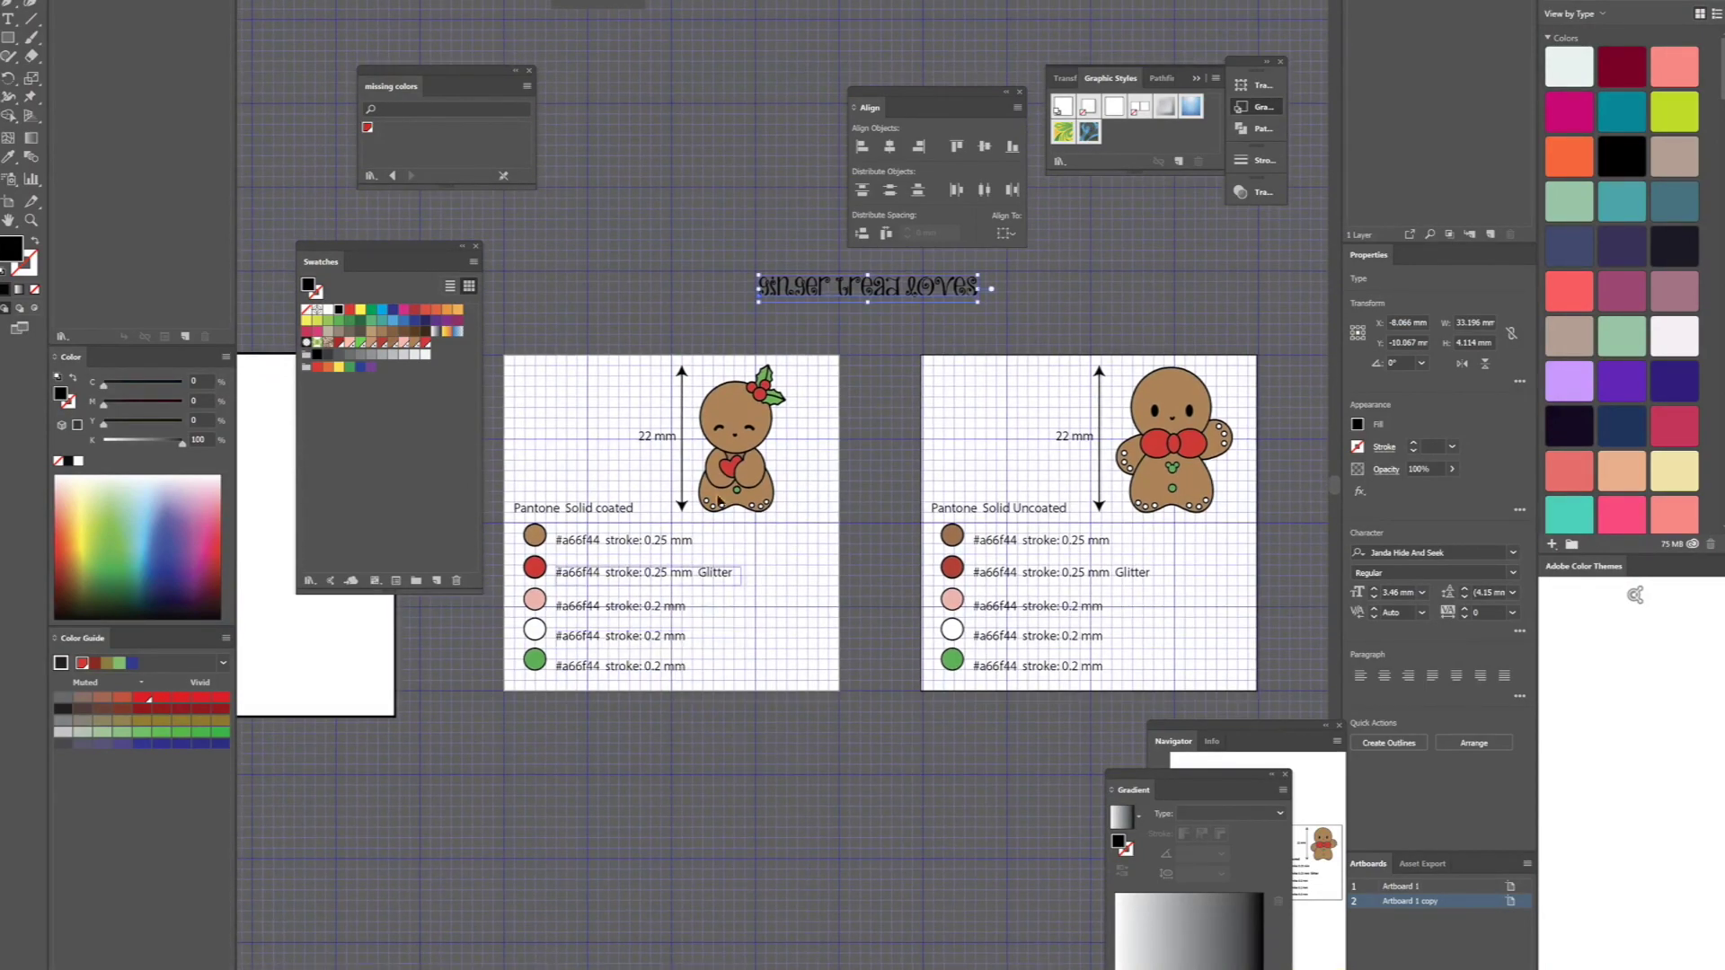
{"action": "left_click", "coordinate": [821, 441]}
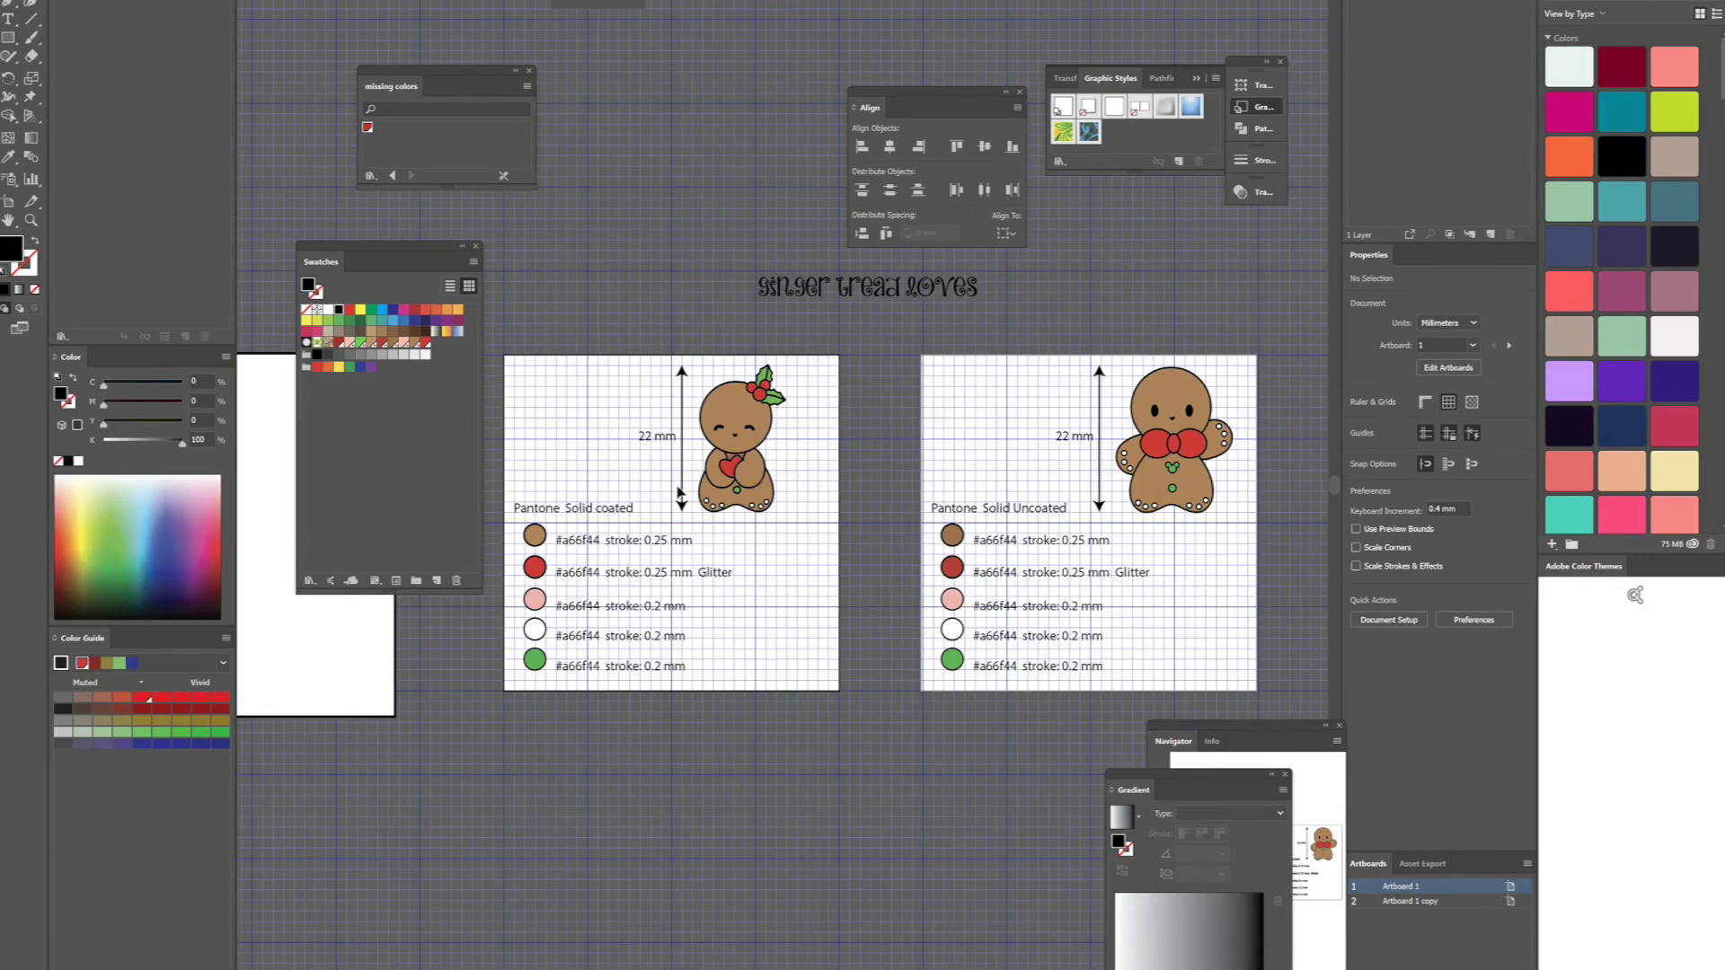
{"action": "left_click", "coordinate": [576, 515]}
{"action": "left_click", "coordinate": [543, 572]}
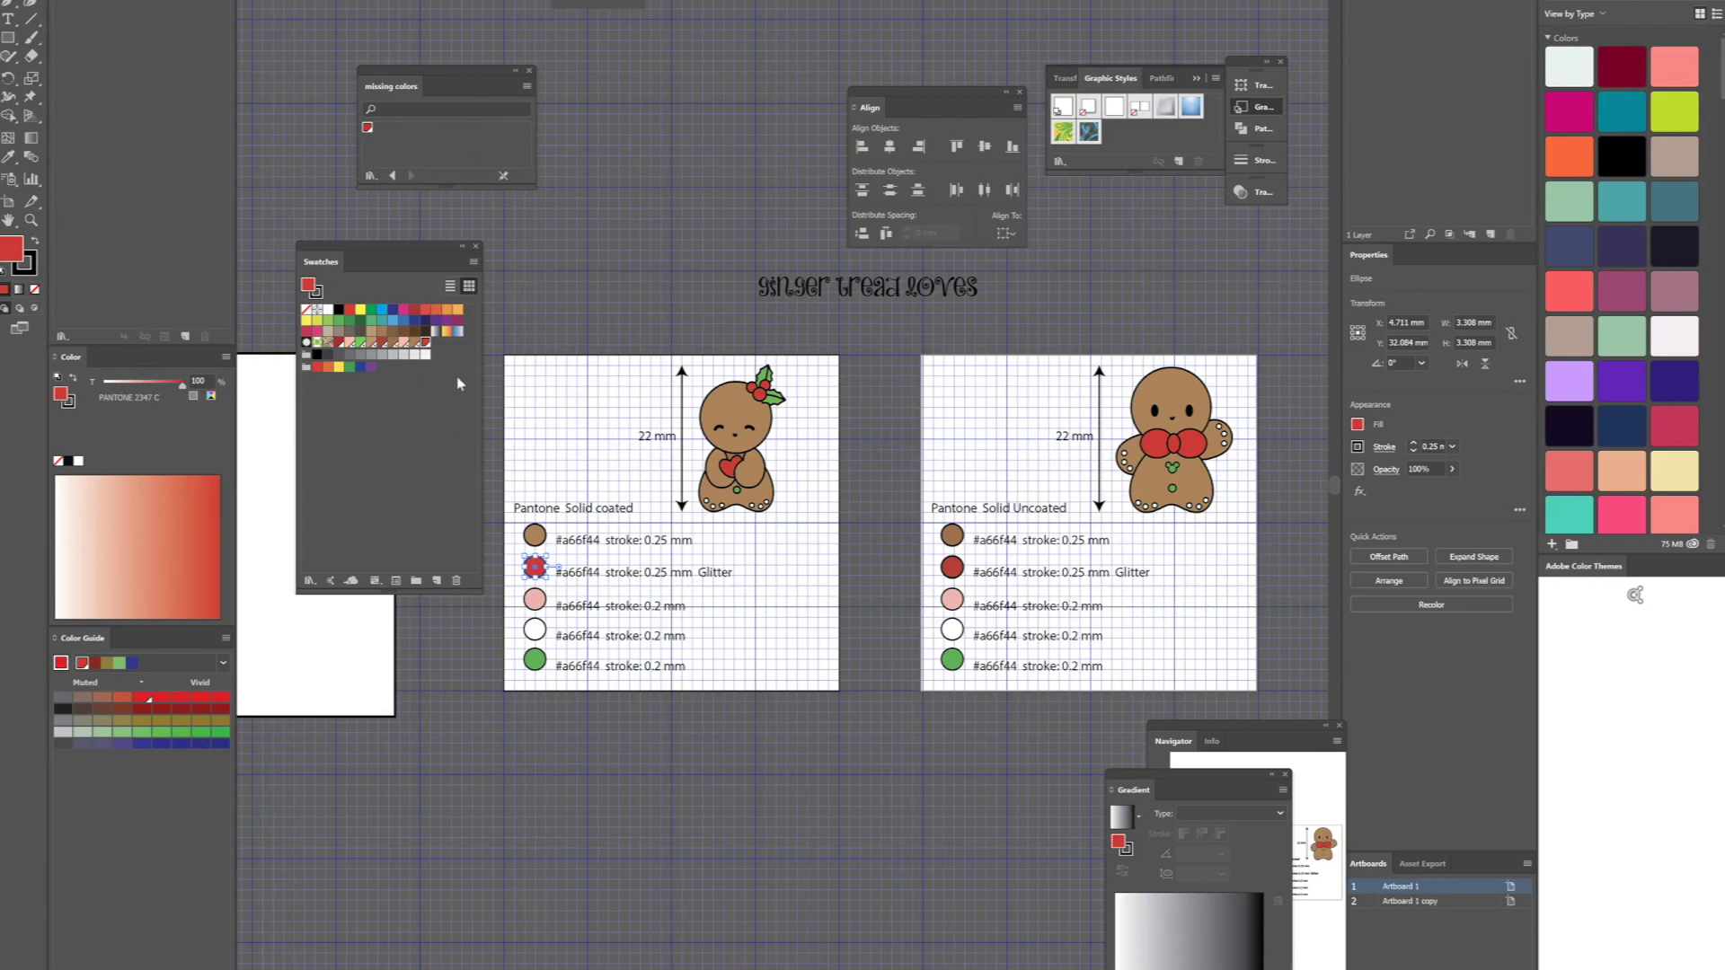
Open the PANTONE+ Solid Coated colour book as a swatch library.
{"action": "left_click", "coordinate": [470, 261]}
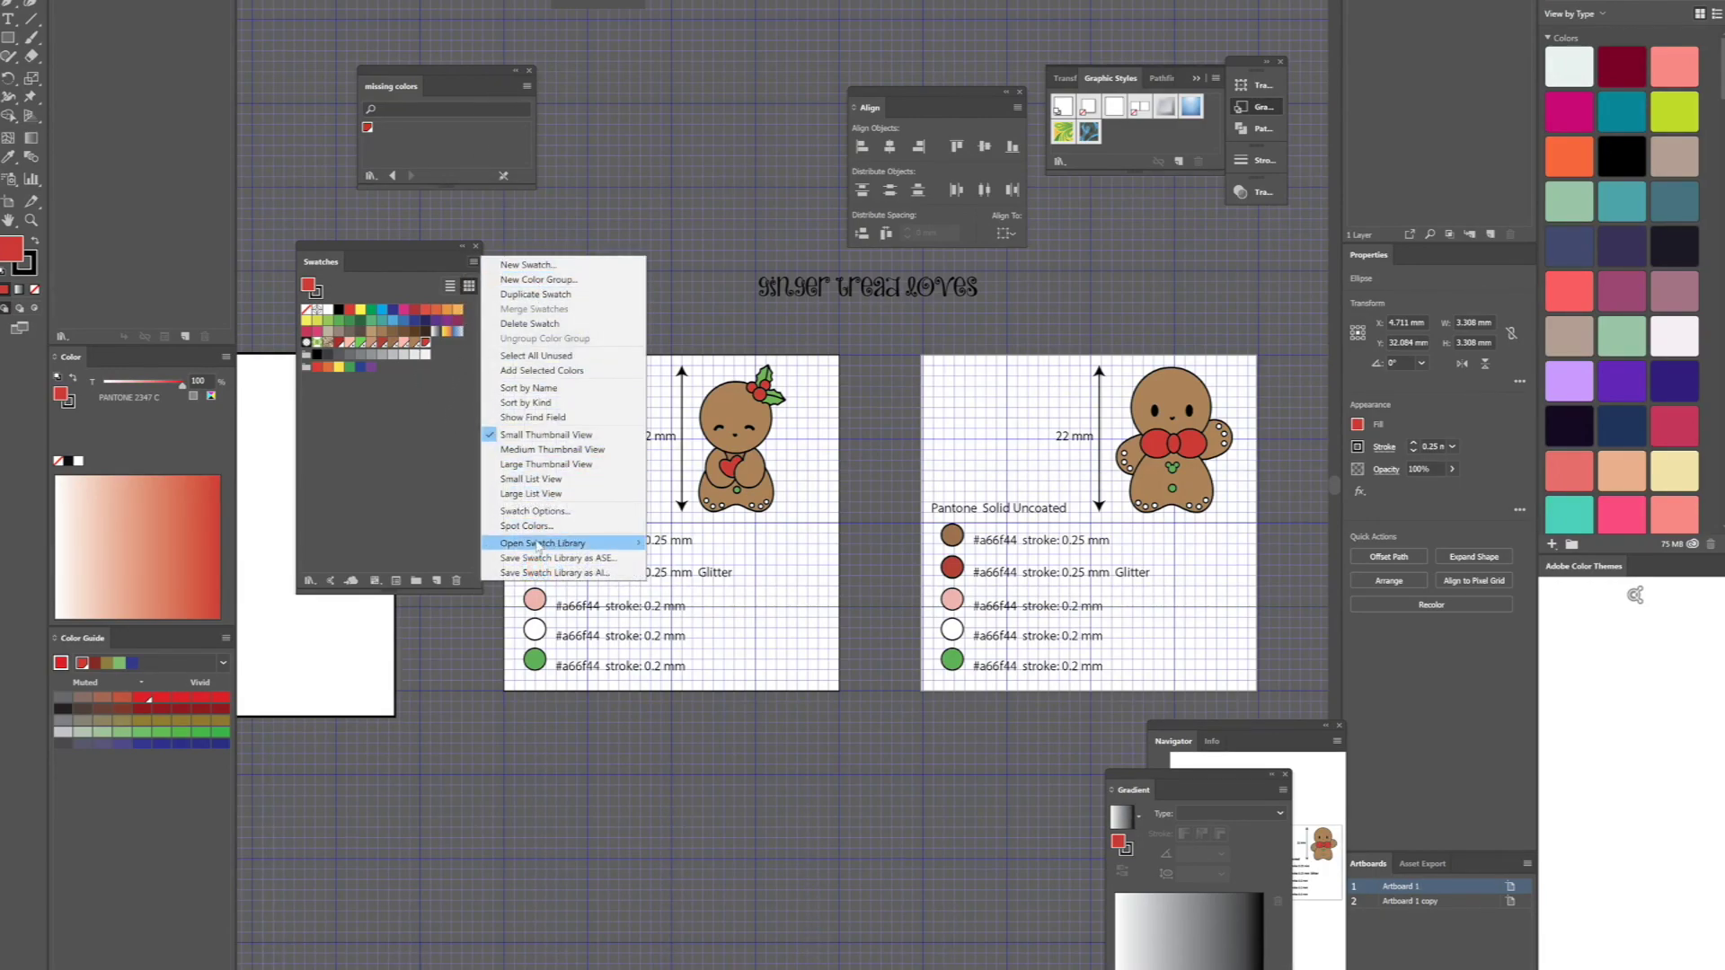
{"action": "mouse_move", "coordinate": [539, 544]}
{"action": "mouse_move", "coordinate": [688, 572]}
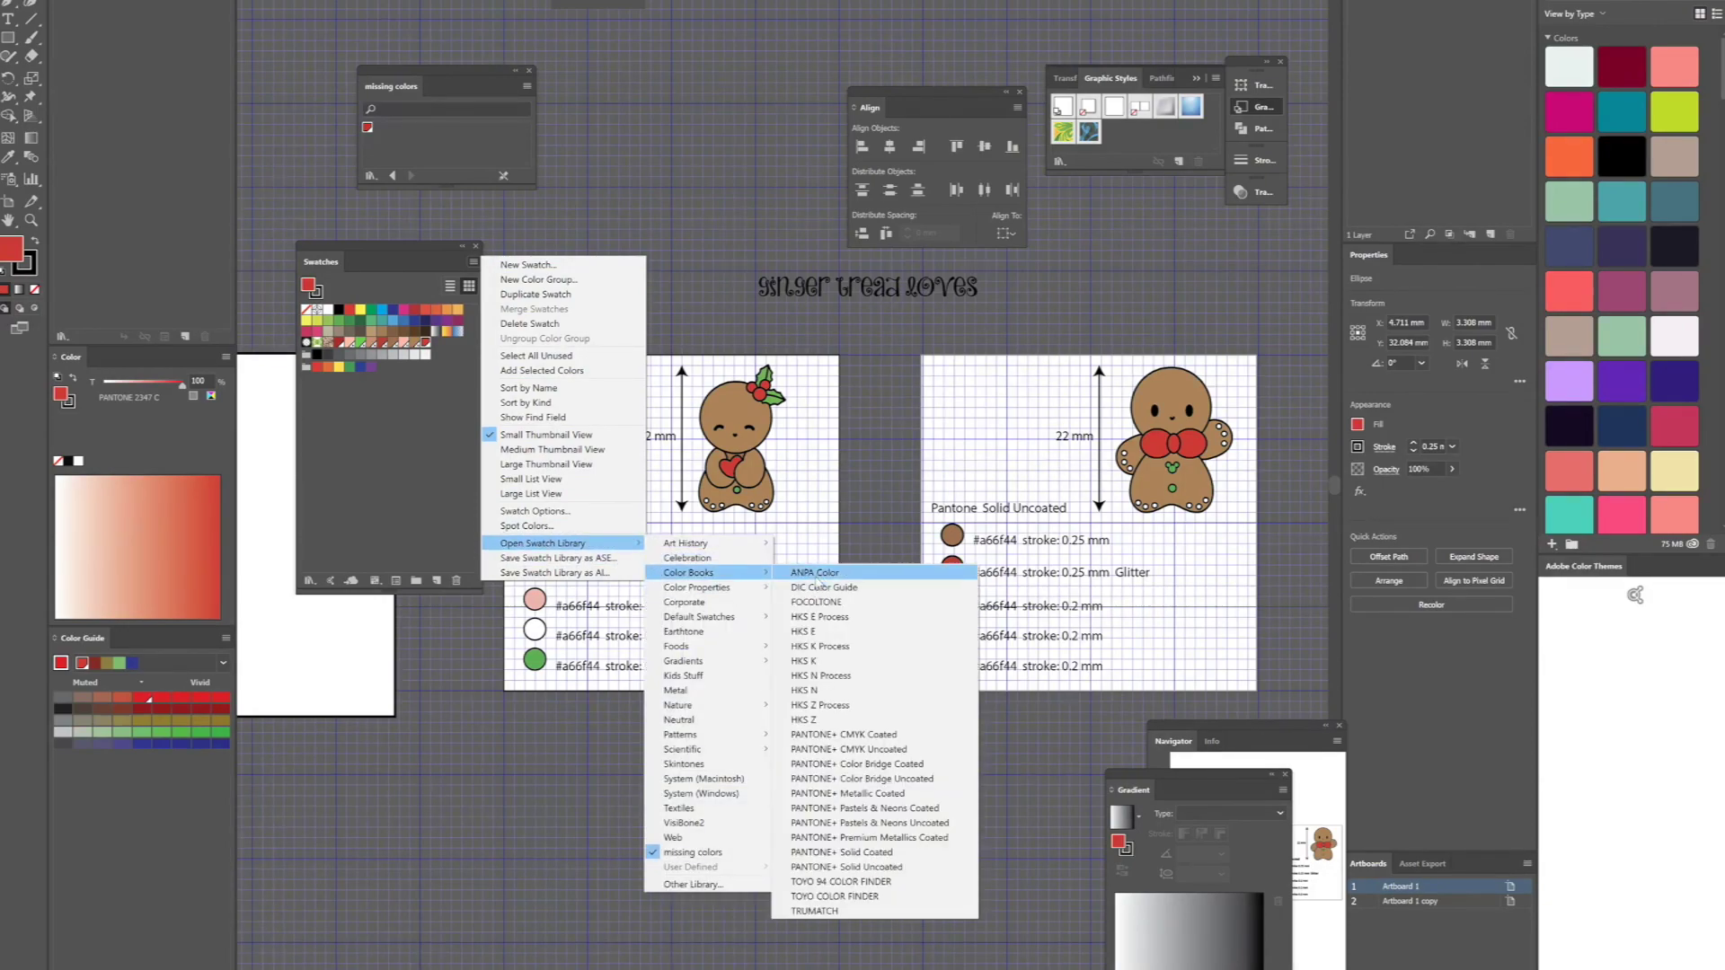
{"action": "left_click", "coordinate": [865, 854]}
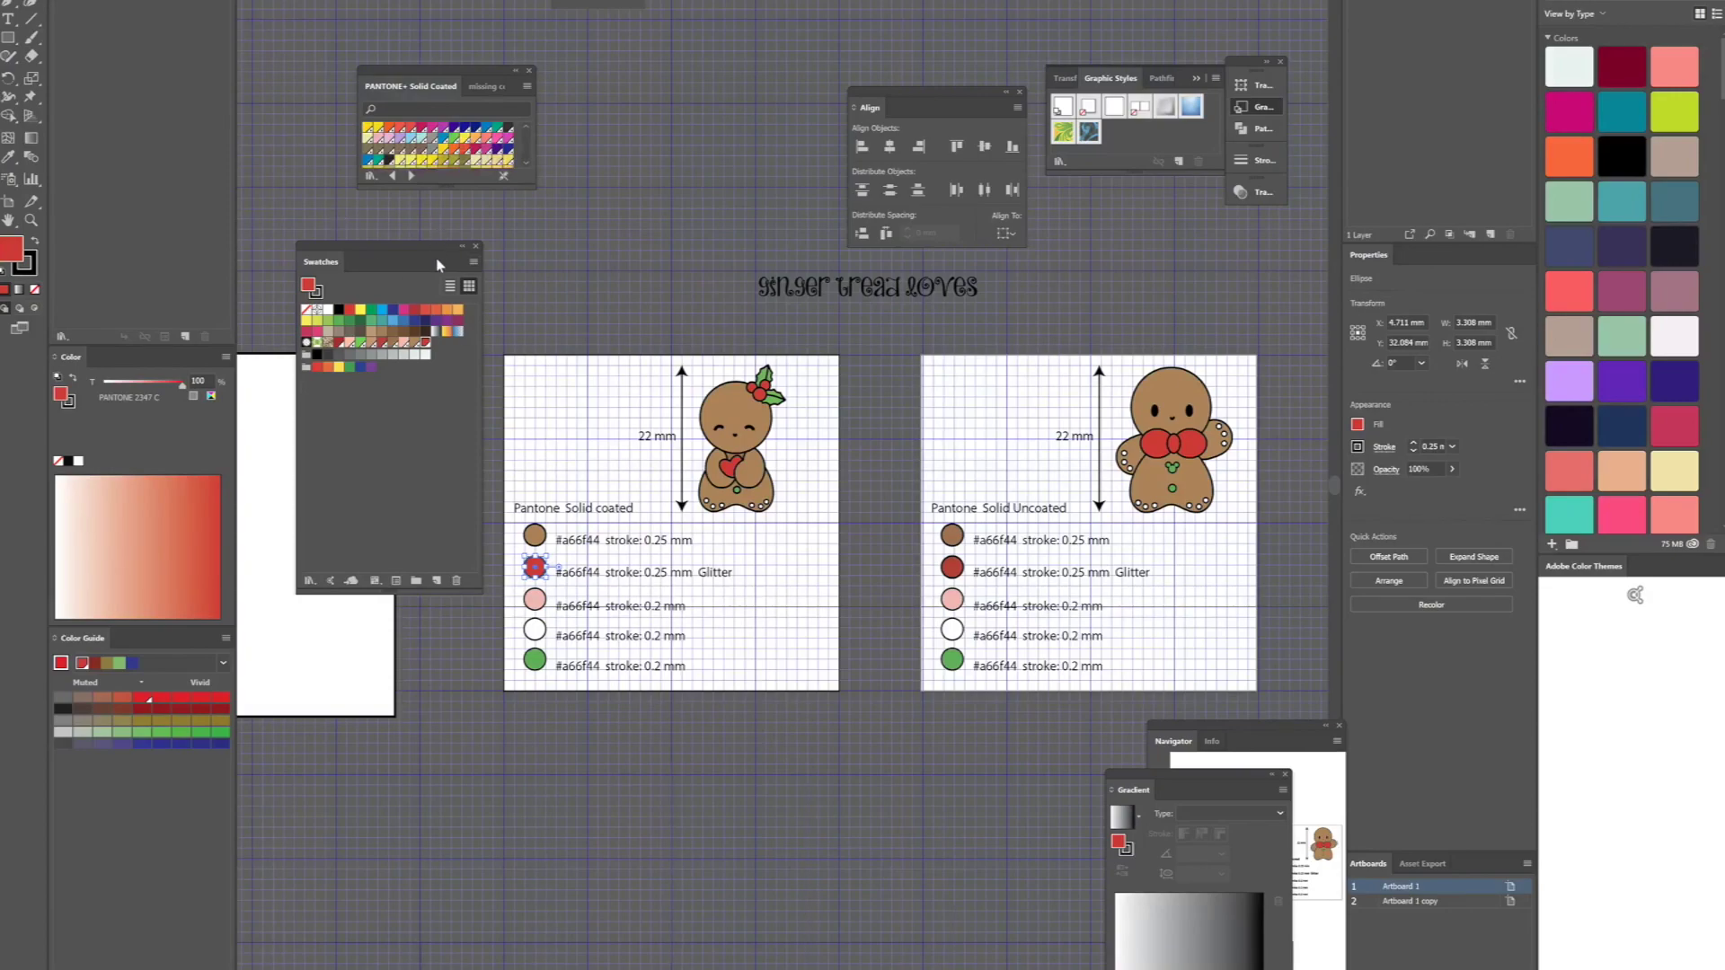
Separate the PANTONE+ Solid Coated library from the missing colors group, enlarge it, and search it for 2347.
{"action": "left_click_drag", "start_coordinate": [412, 88], "coordinate": [622, 216]}
{"action": "left_click_drag", "start_coordinate": [665, 314], "coordinate": [668, 639]}
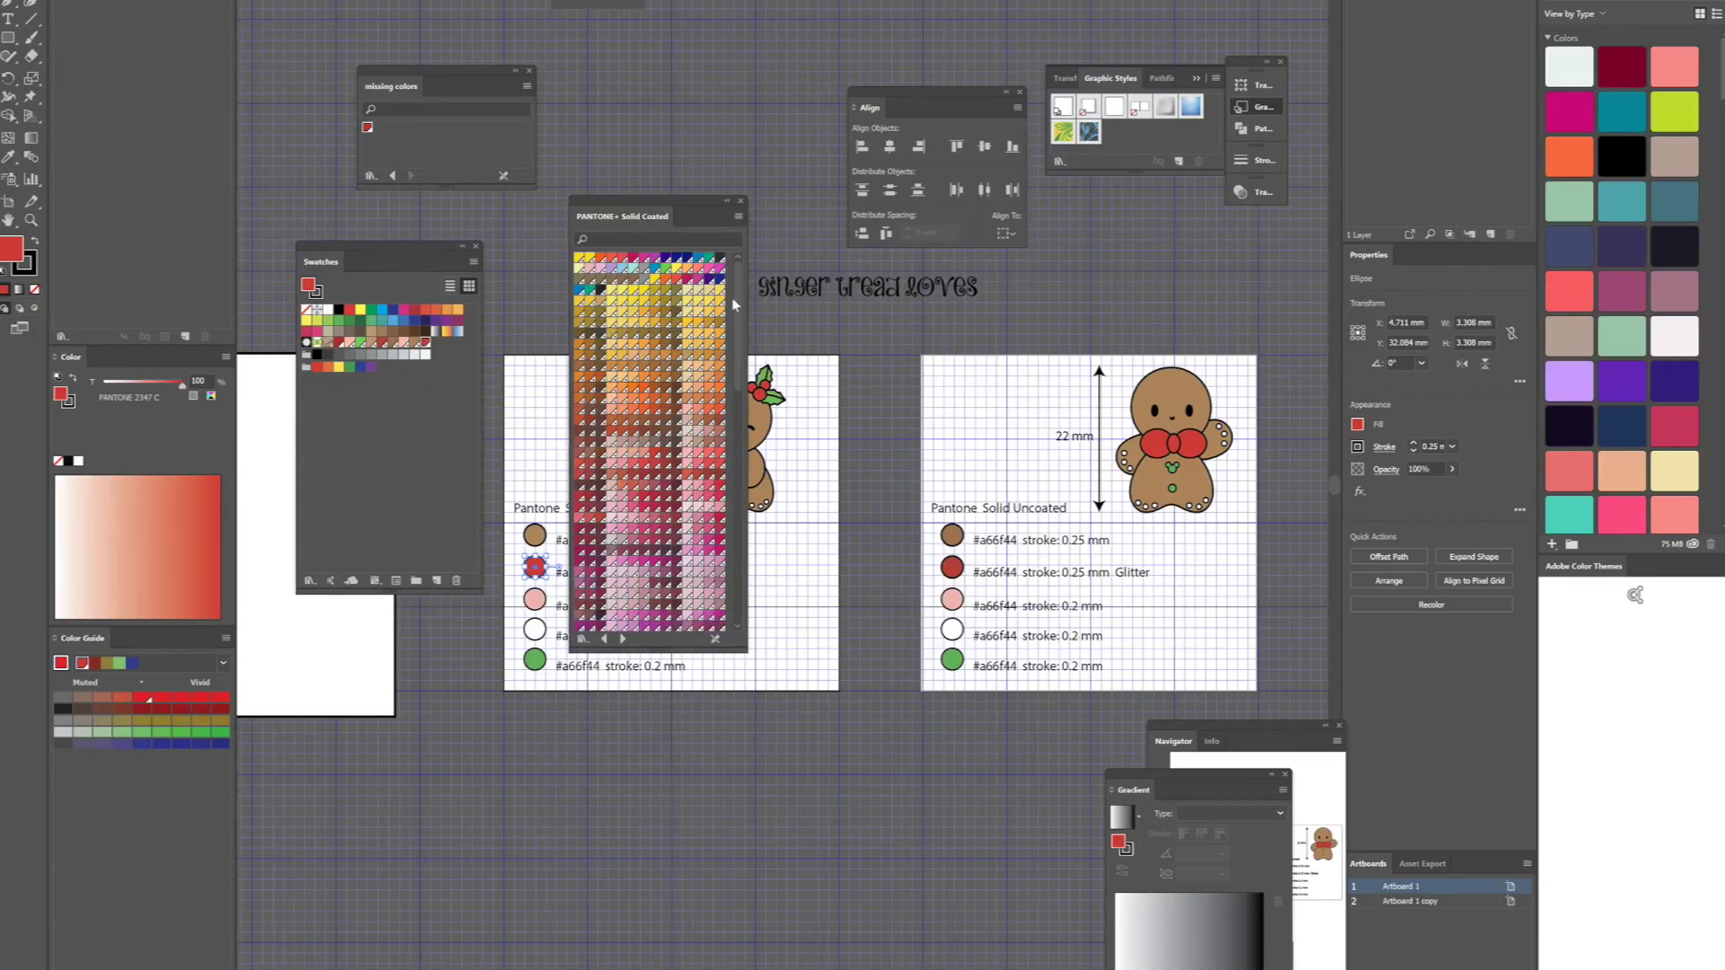
{"action": "left_click", "coordinate": [621, 238]}
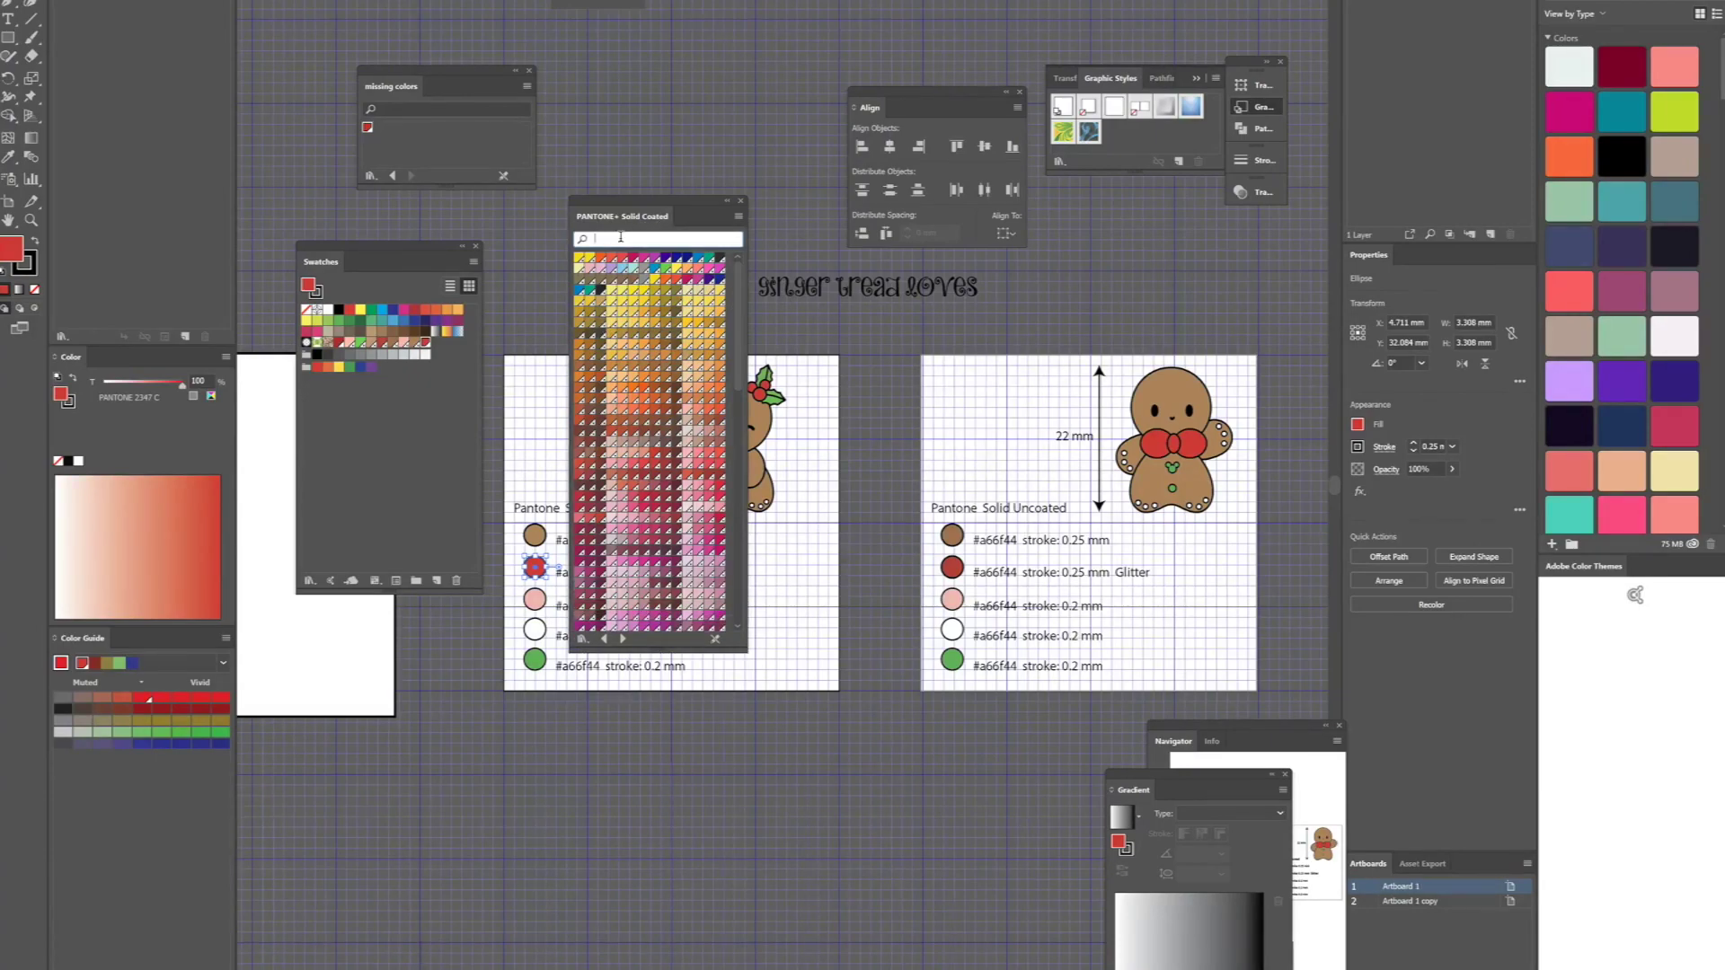
{"action": "type", "text": "2347"}
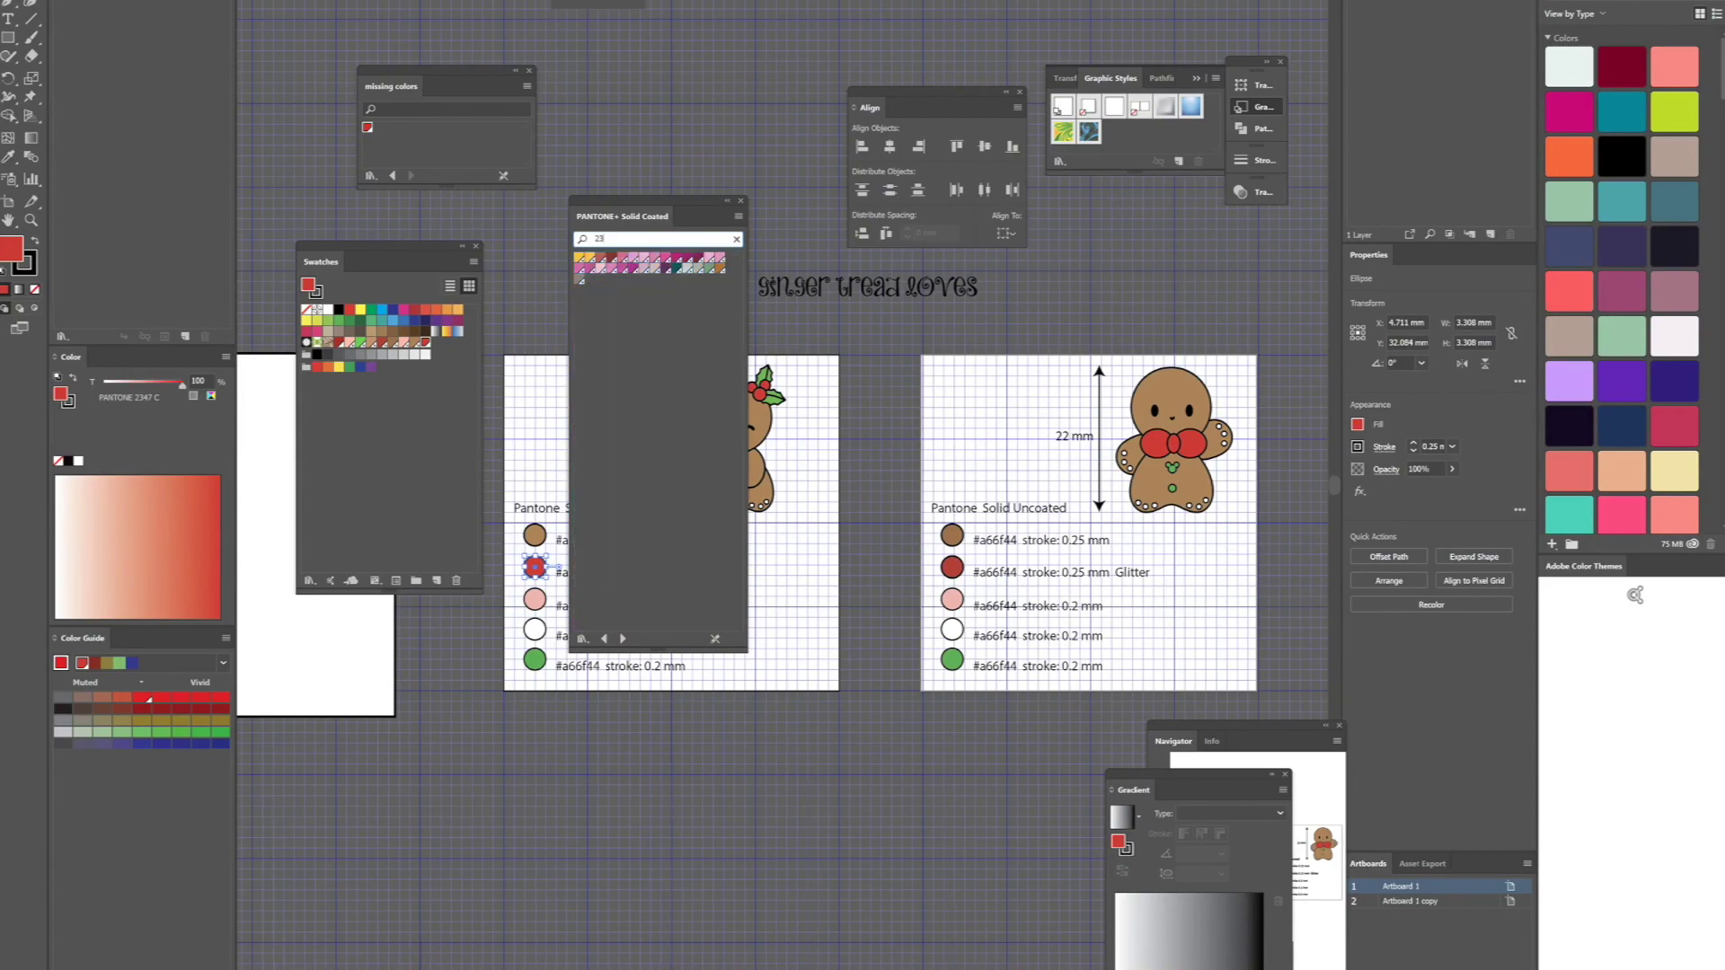
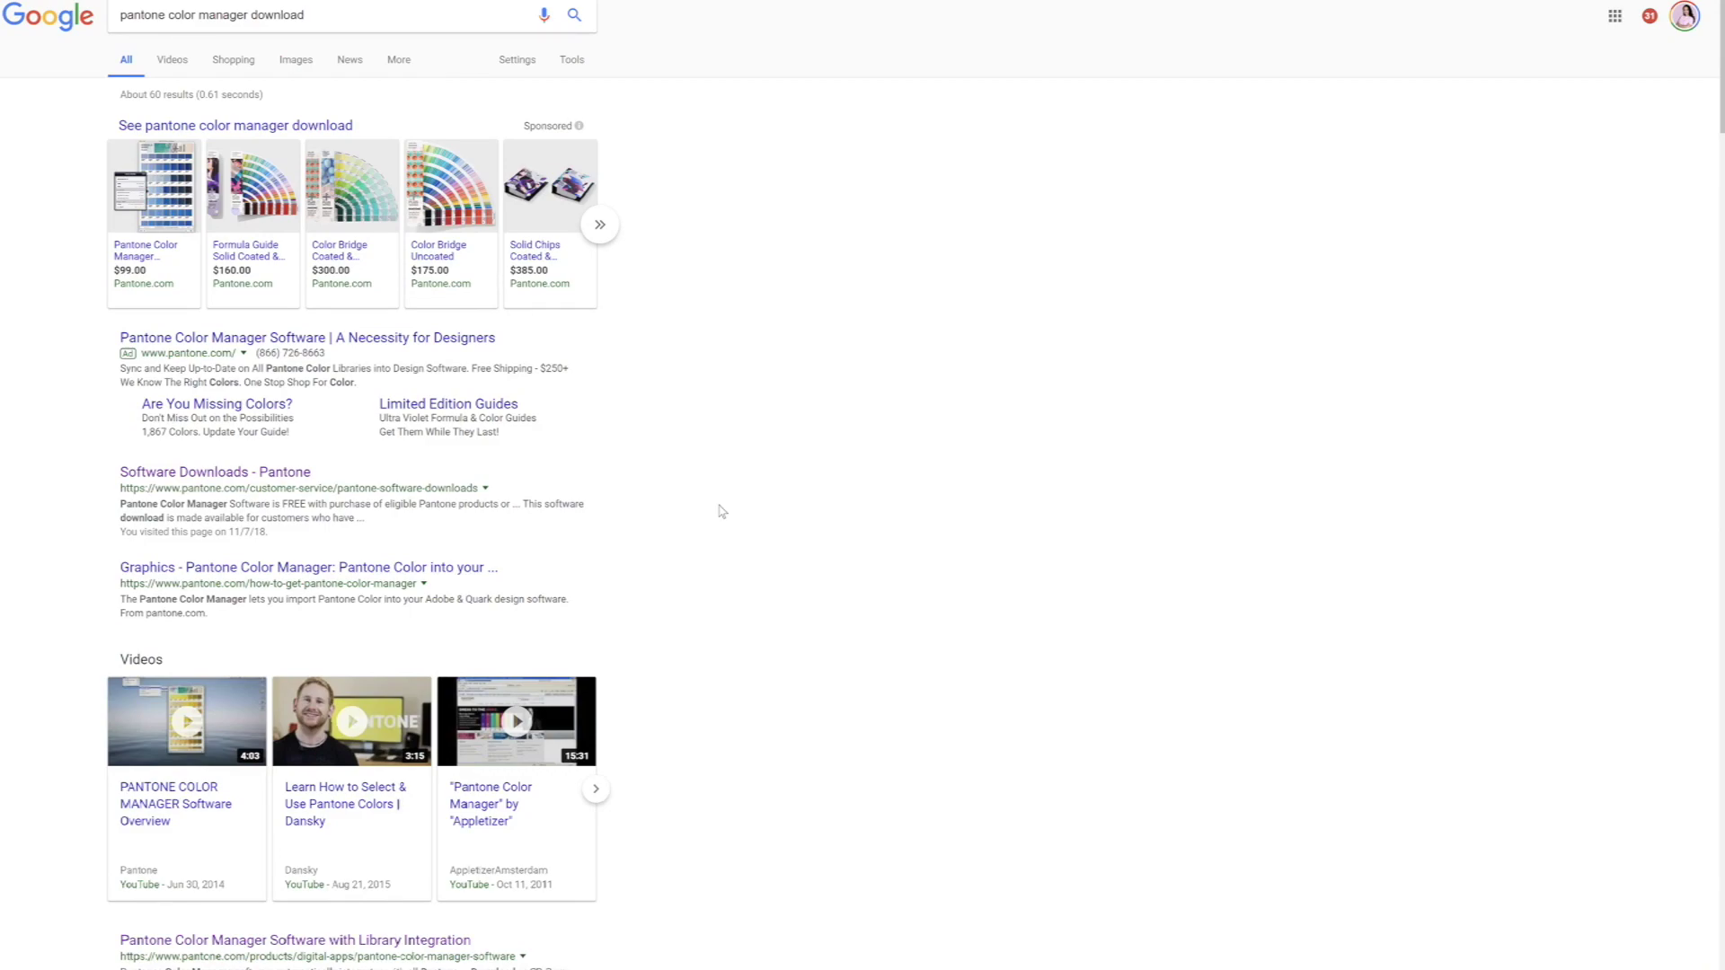
Open Pantone's Software Downloads page from the web search results.
{"action": "left_click", "coordinate": [262, 486]}
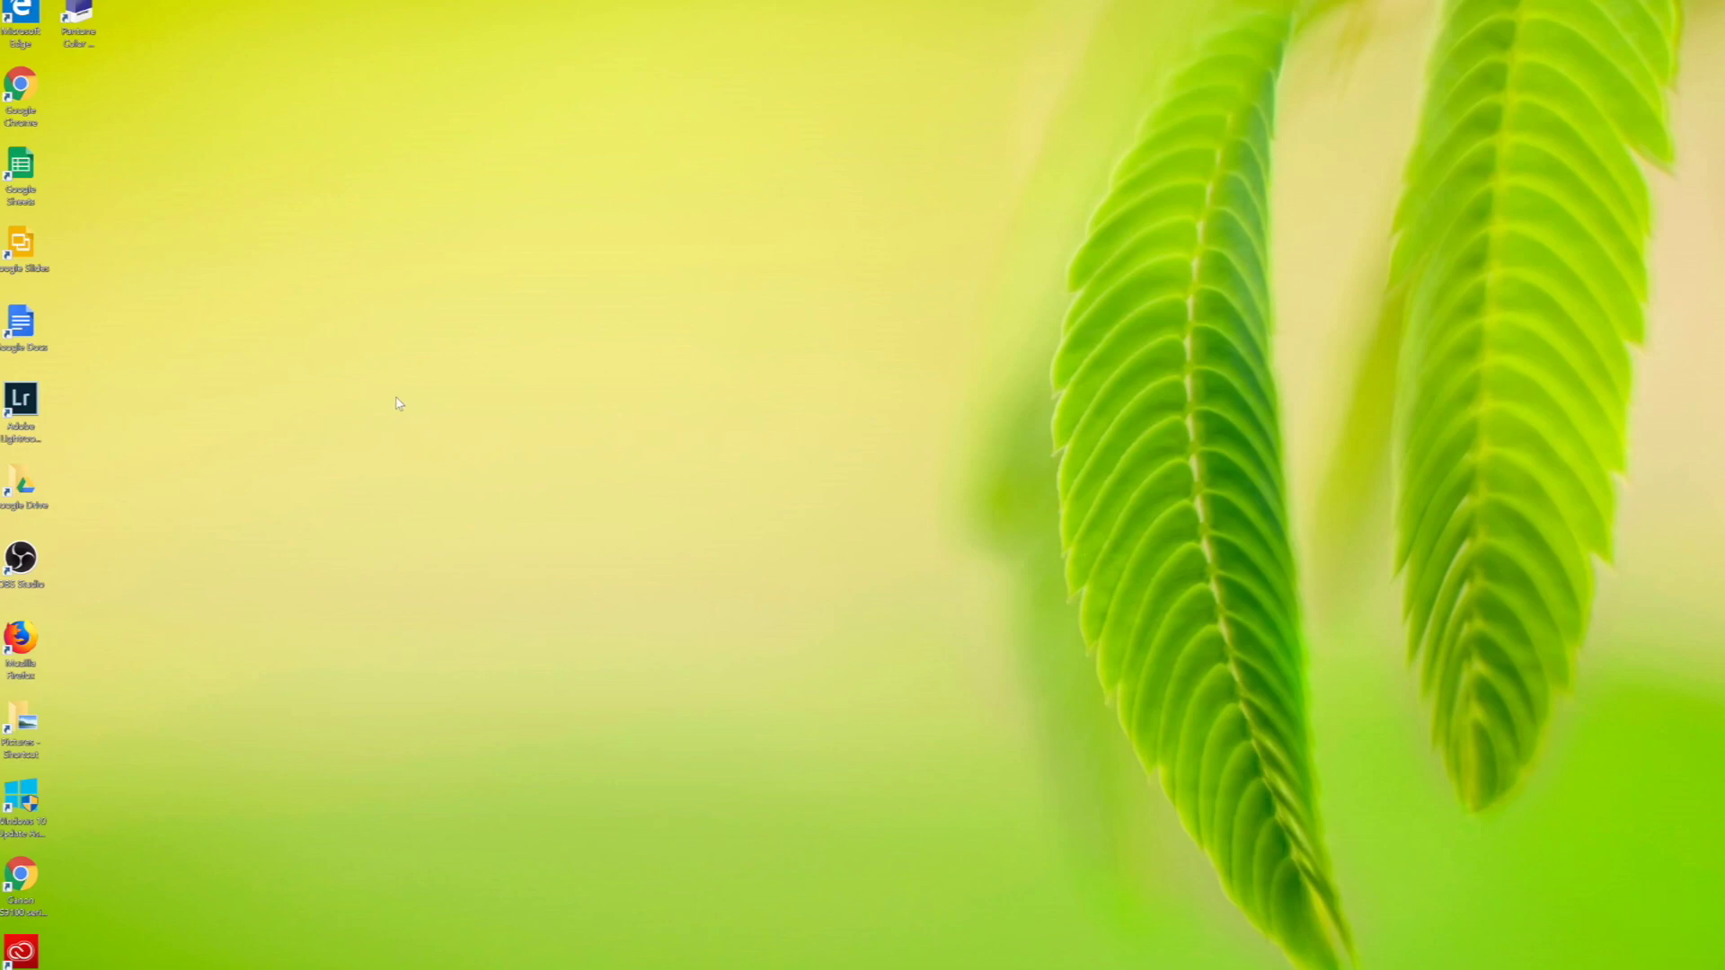
Launch PANTONE Color Manager from the desktop and continue its trial.
{"action": "left_click", "coordinate": [79, 35]}
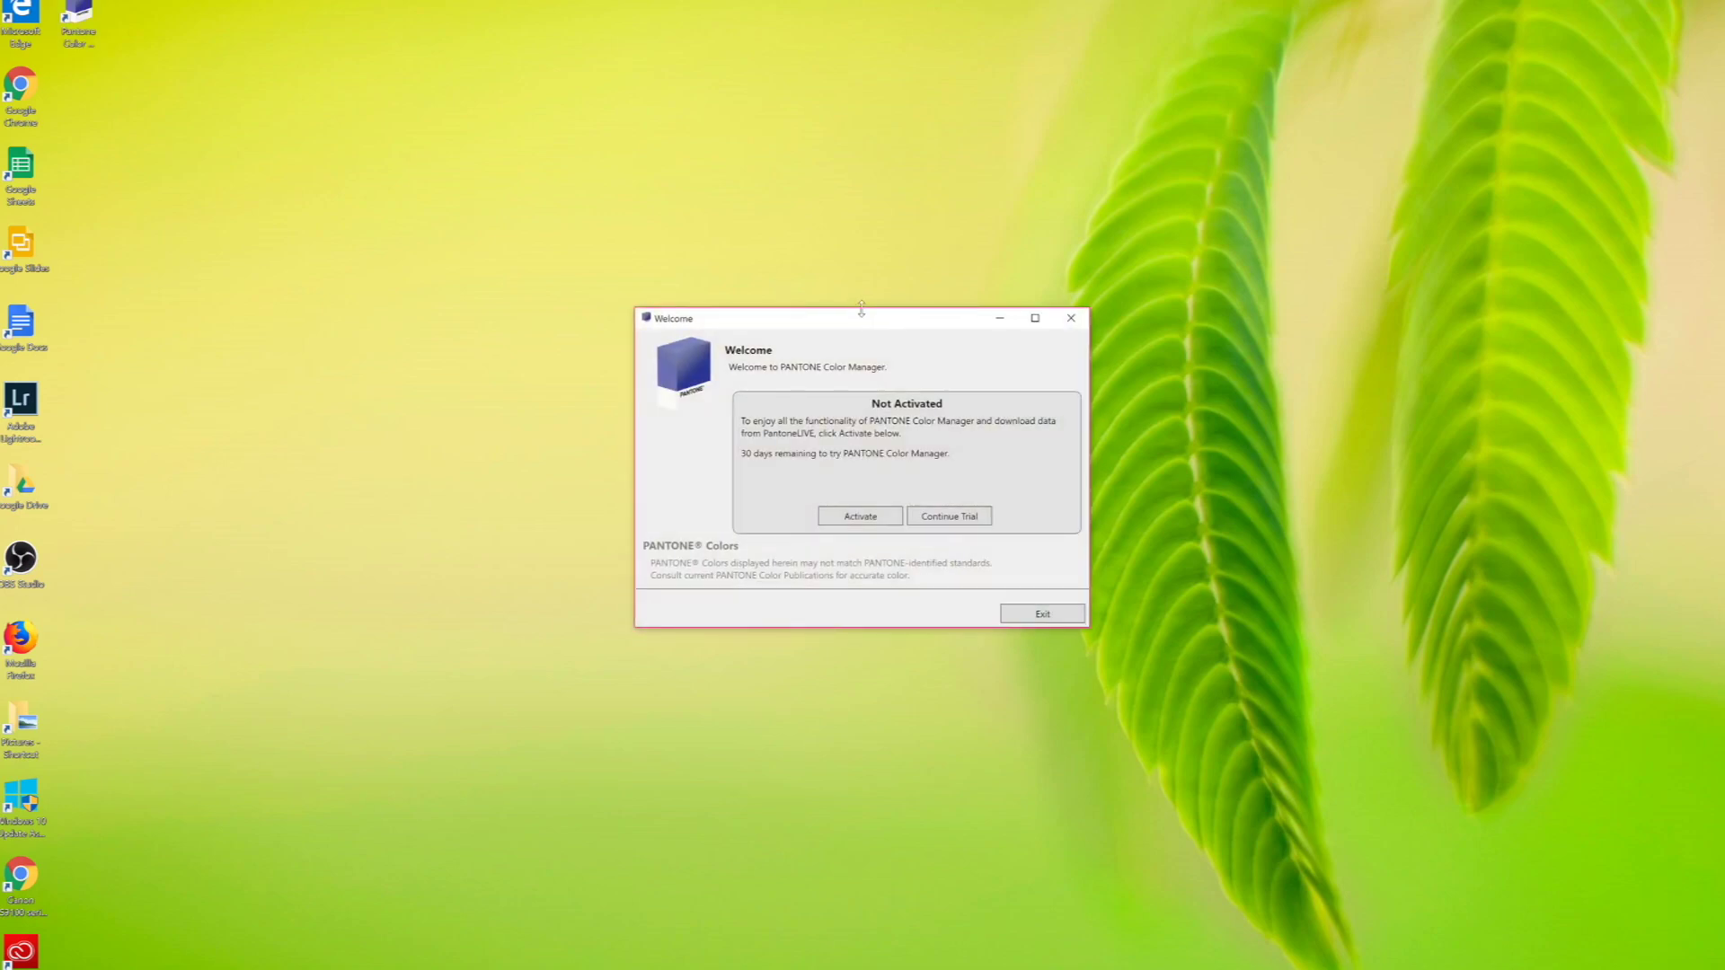
{"action": "left_click_drag", "start_coordinate": [642, 305], "coordinate": [618, 299]}
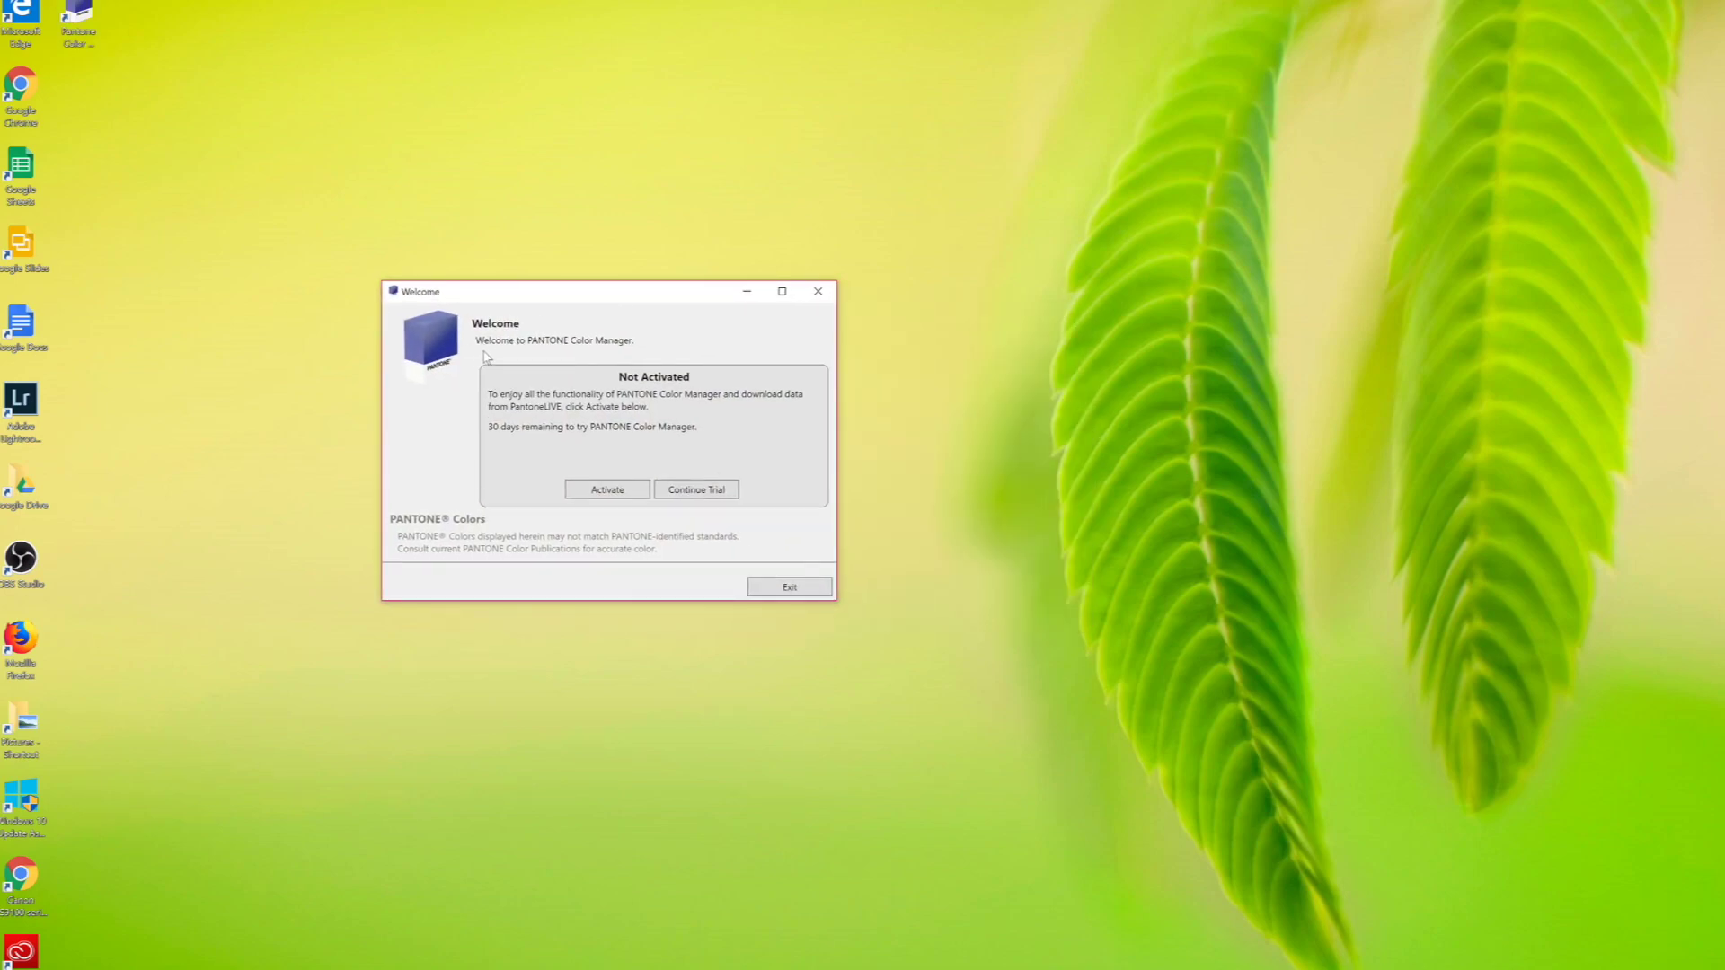
{"action": "left_click", "coordinate": [708, 500]}
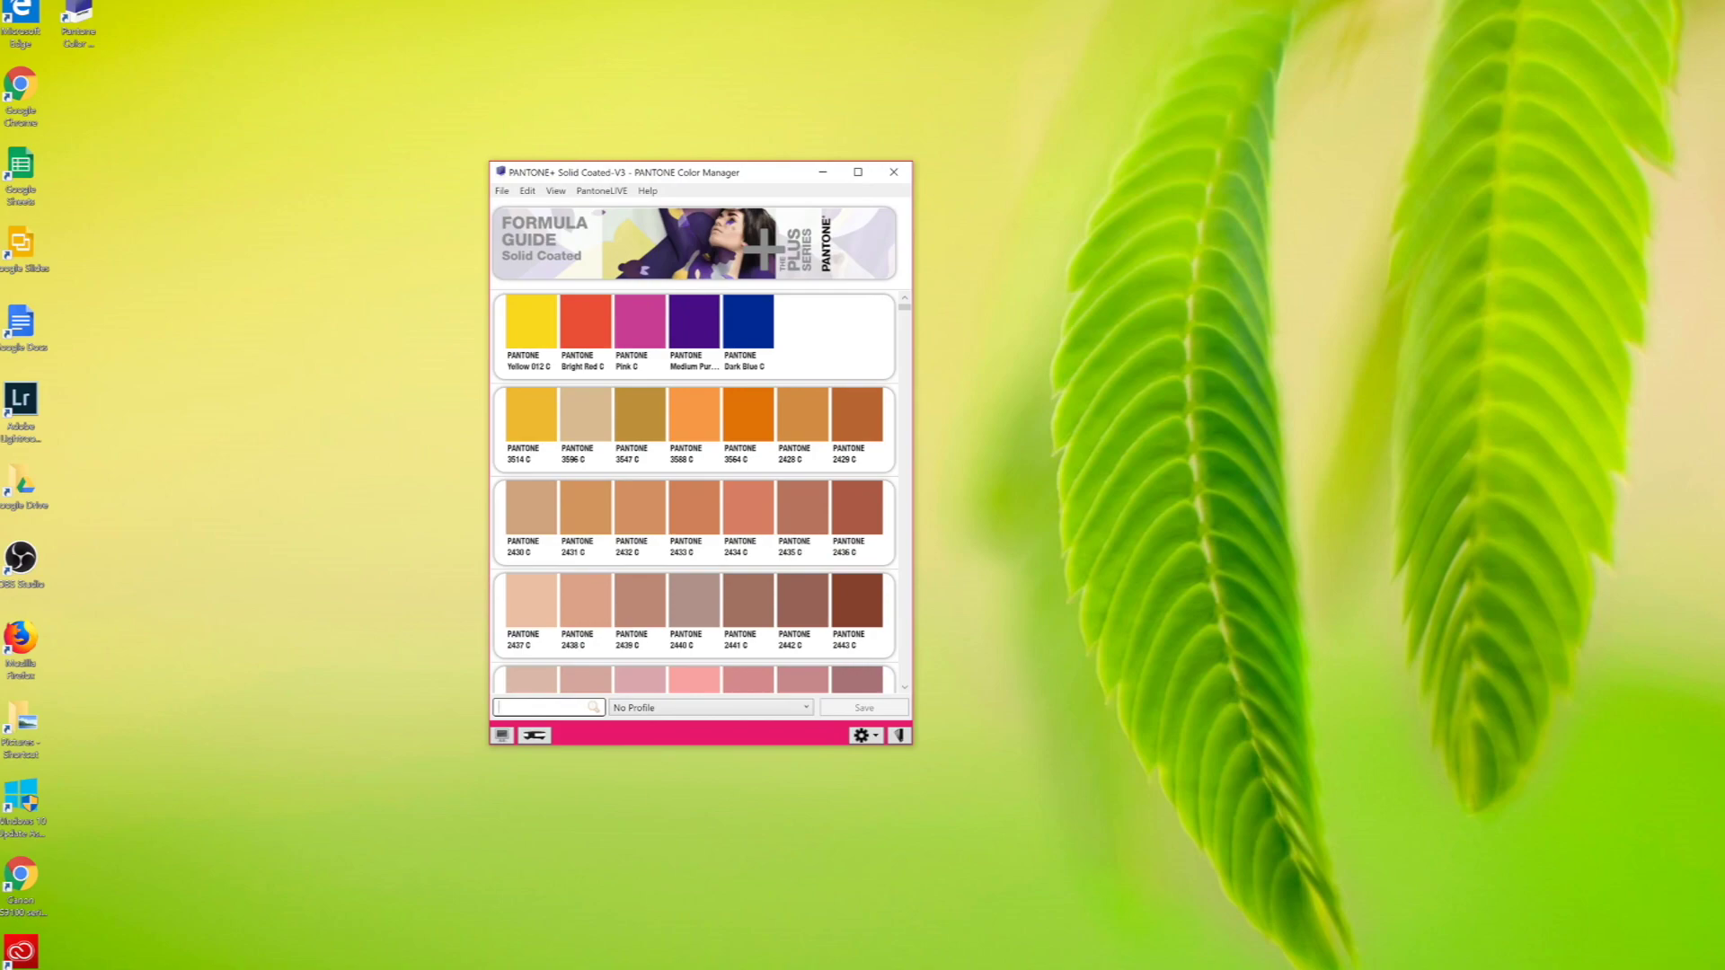
Create a new palette named "missing colors" with PANTONE+ Solid Coated-V3 as its source of colors.
{"action": "left_click", "coordinate": [501, 190]}
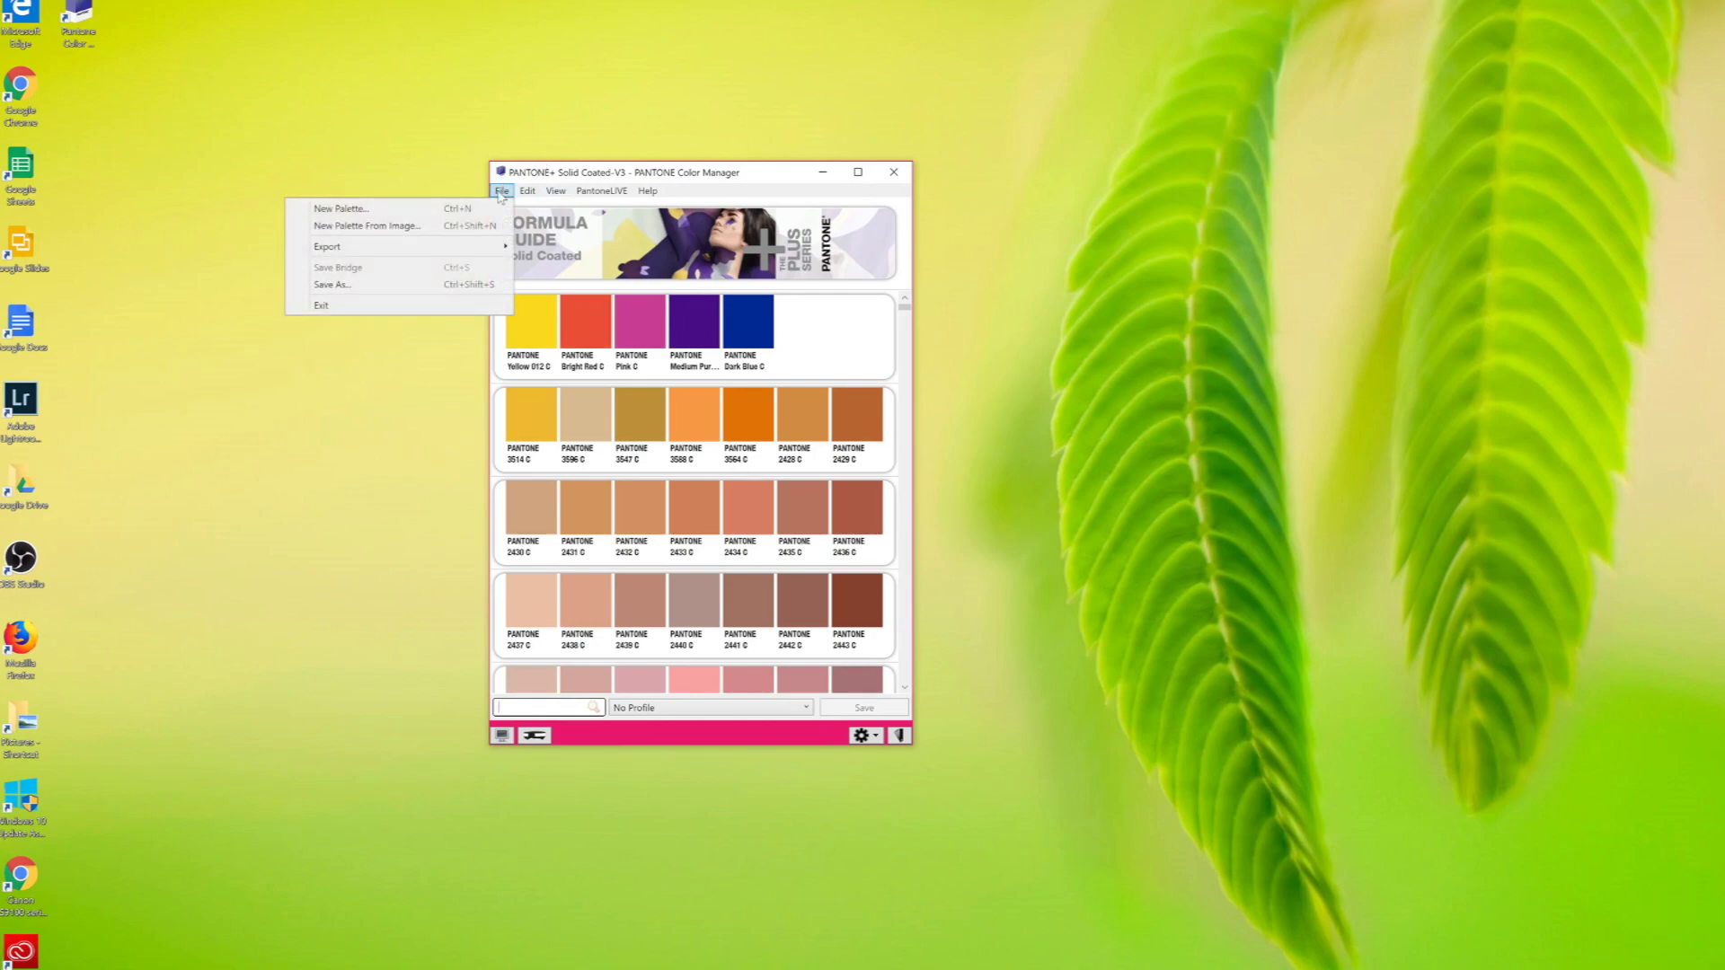
{"action": "left_click", "coordinate": [691, 205]}
{"action": "left_click", "coordinate": [504, 193]}
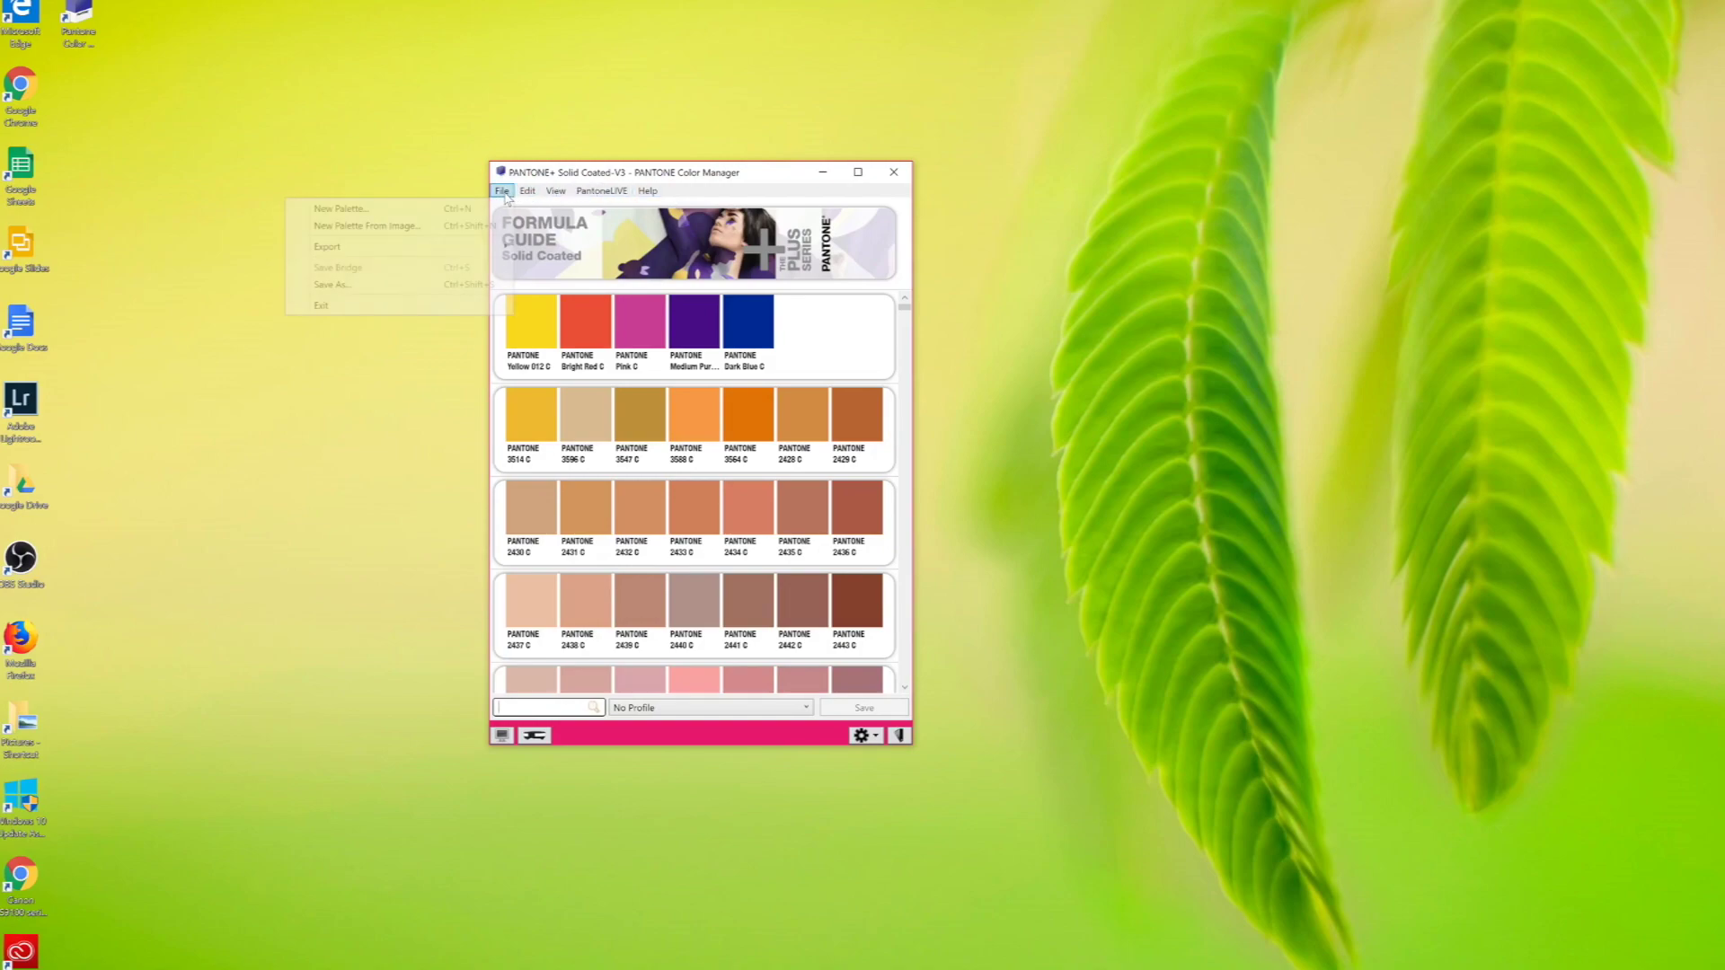
{"action": "left_click", "coordinate": [415, 211]}
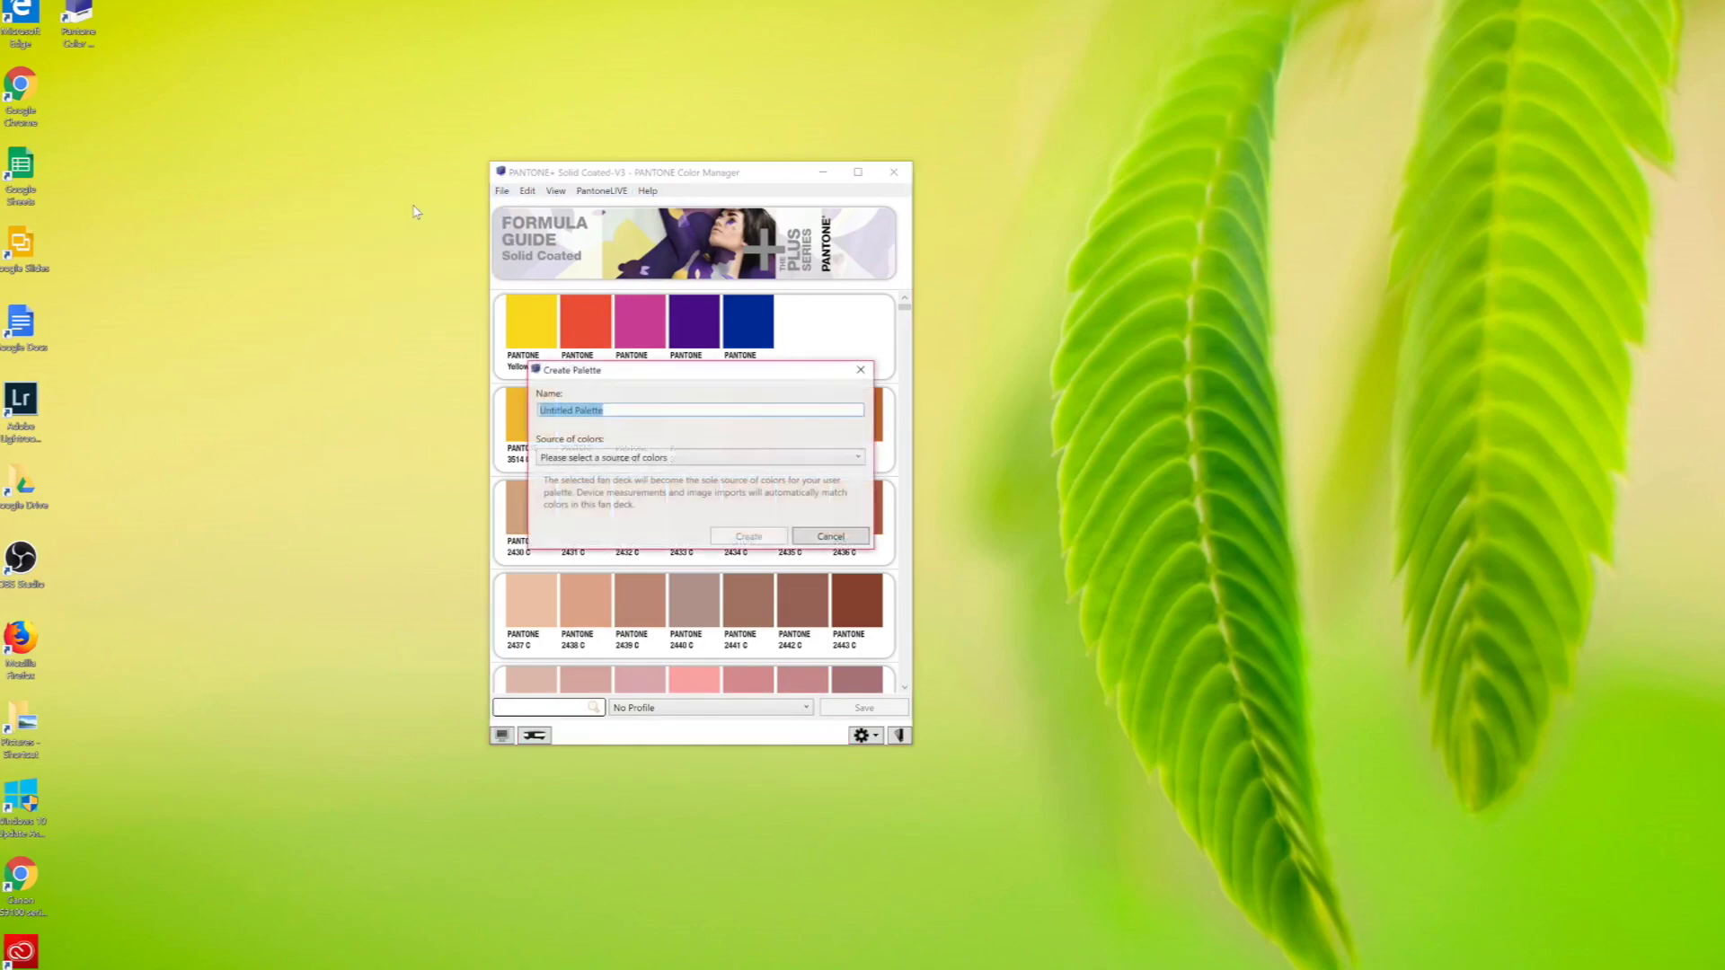
{"action": "left_click_drag", "start_coordinate": [620, 406], "coordinate": [533, 411]}
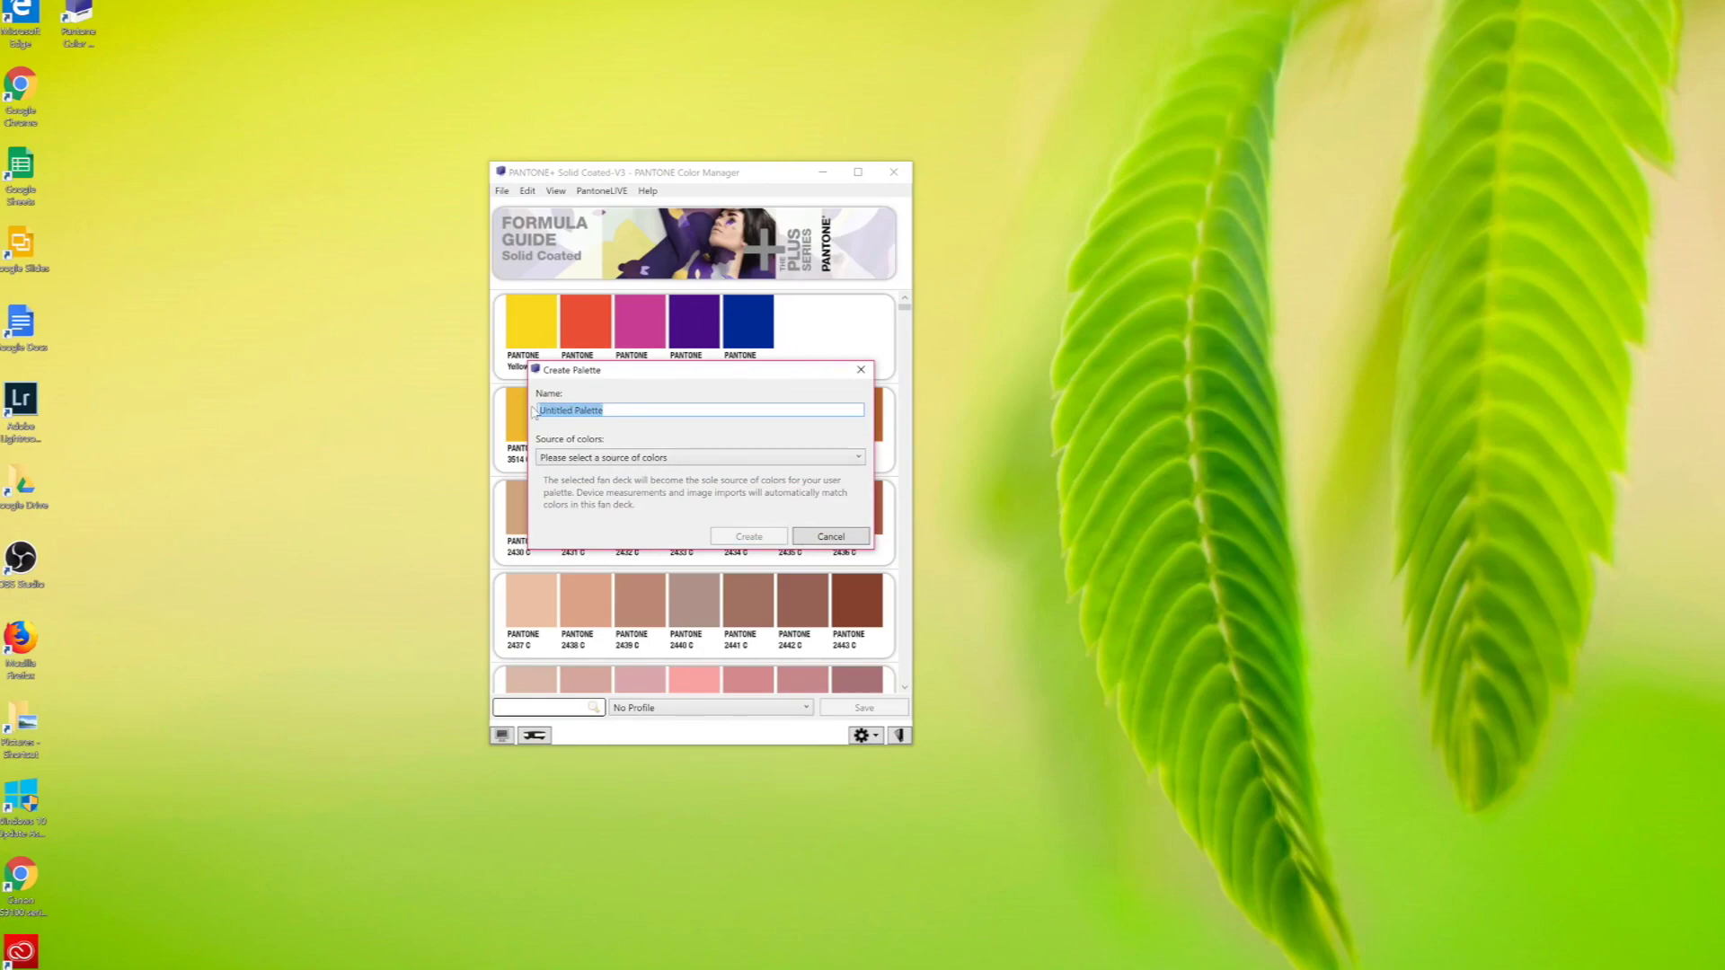
{"action": "type", "text": "missing colors"}
{"action": "left_click", "coordinate": [620, 460]}
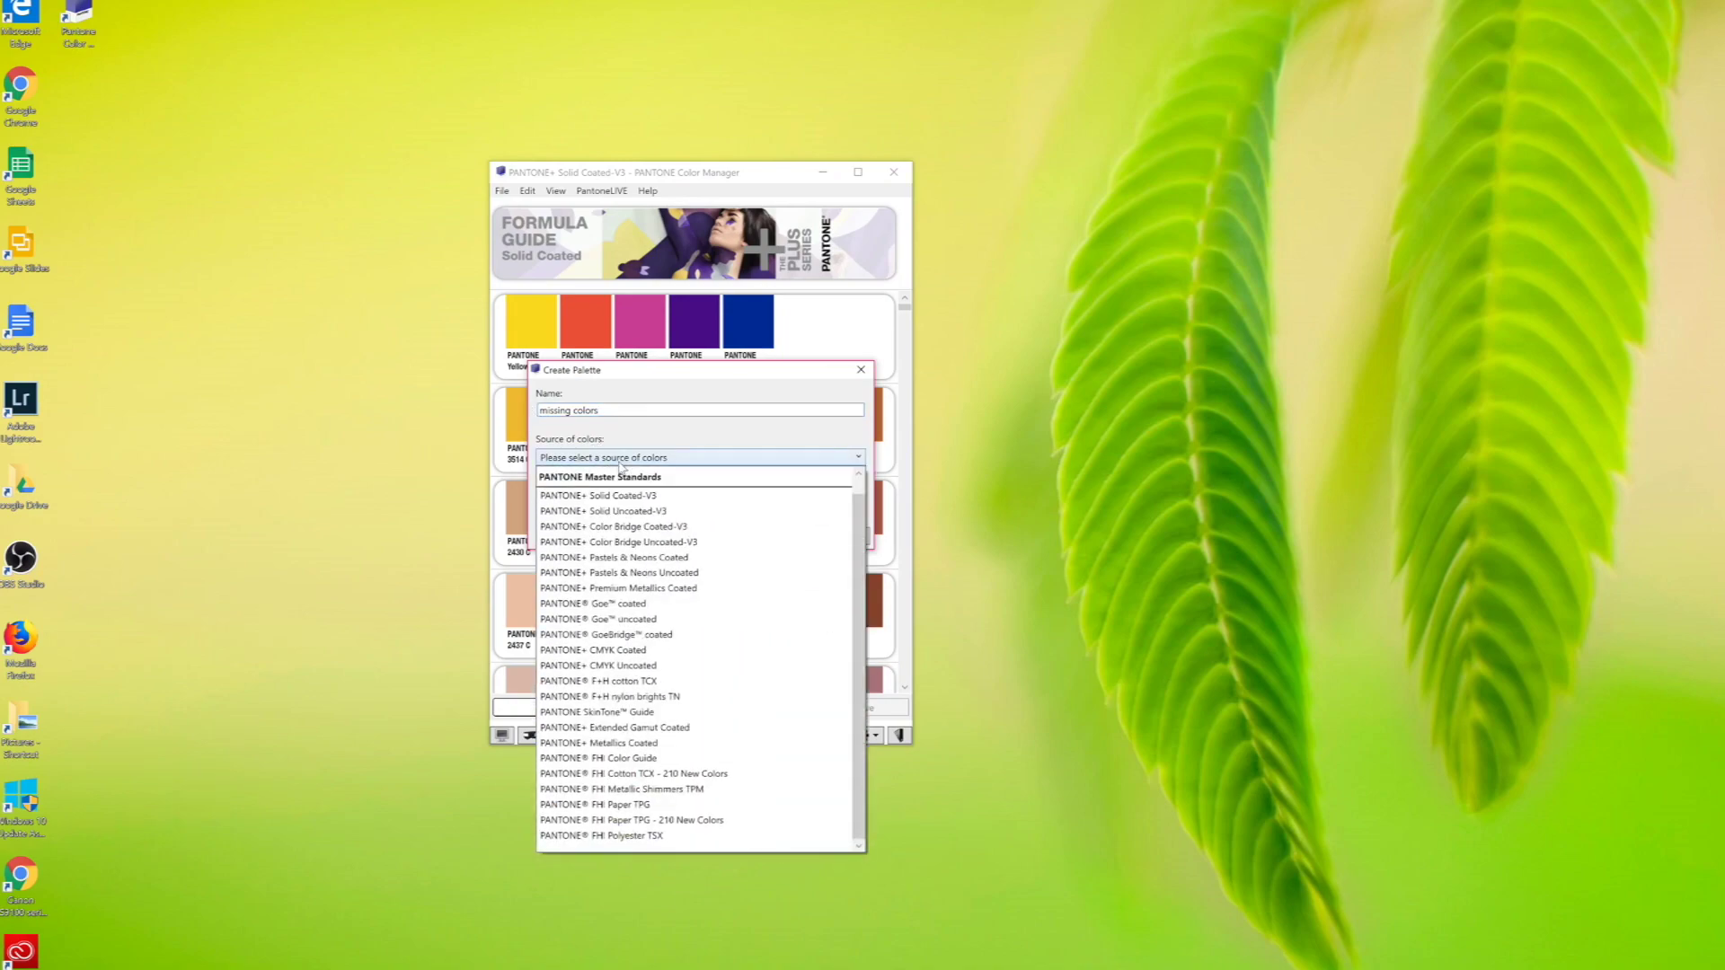
{"action": "left_click", "coordinate": [672, 500]}
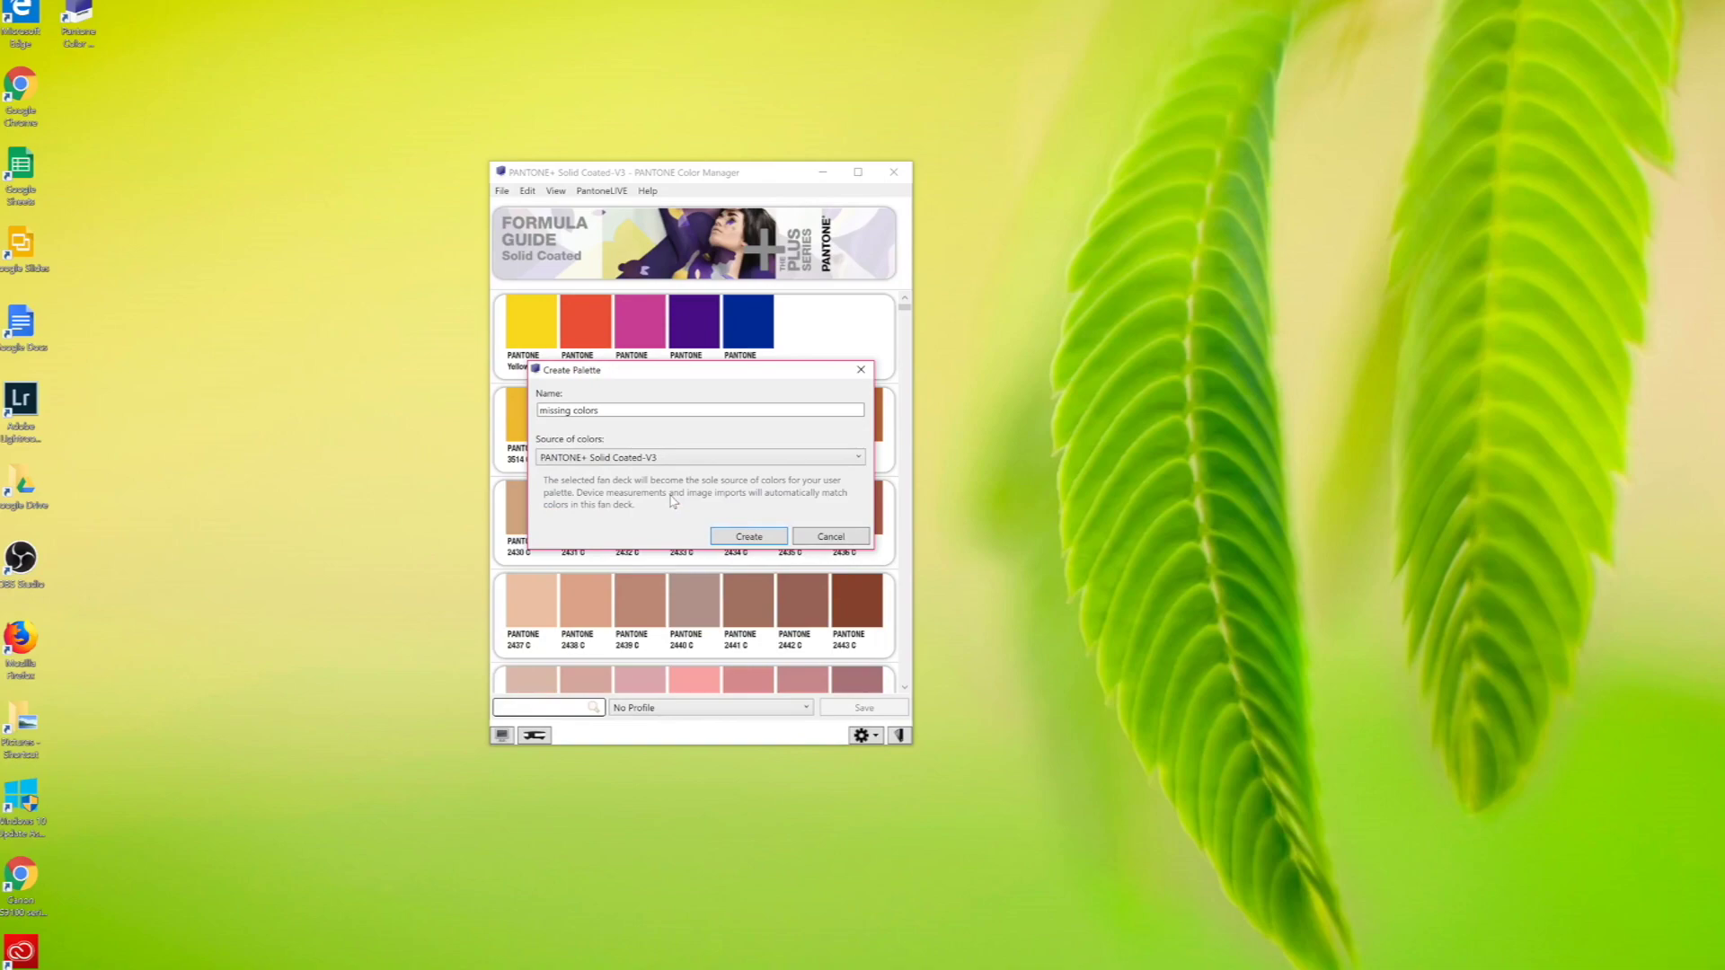
{"action": "left_click", "coordinate": [753, 538]}
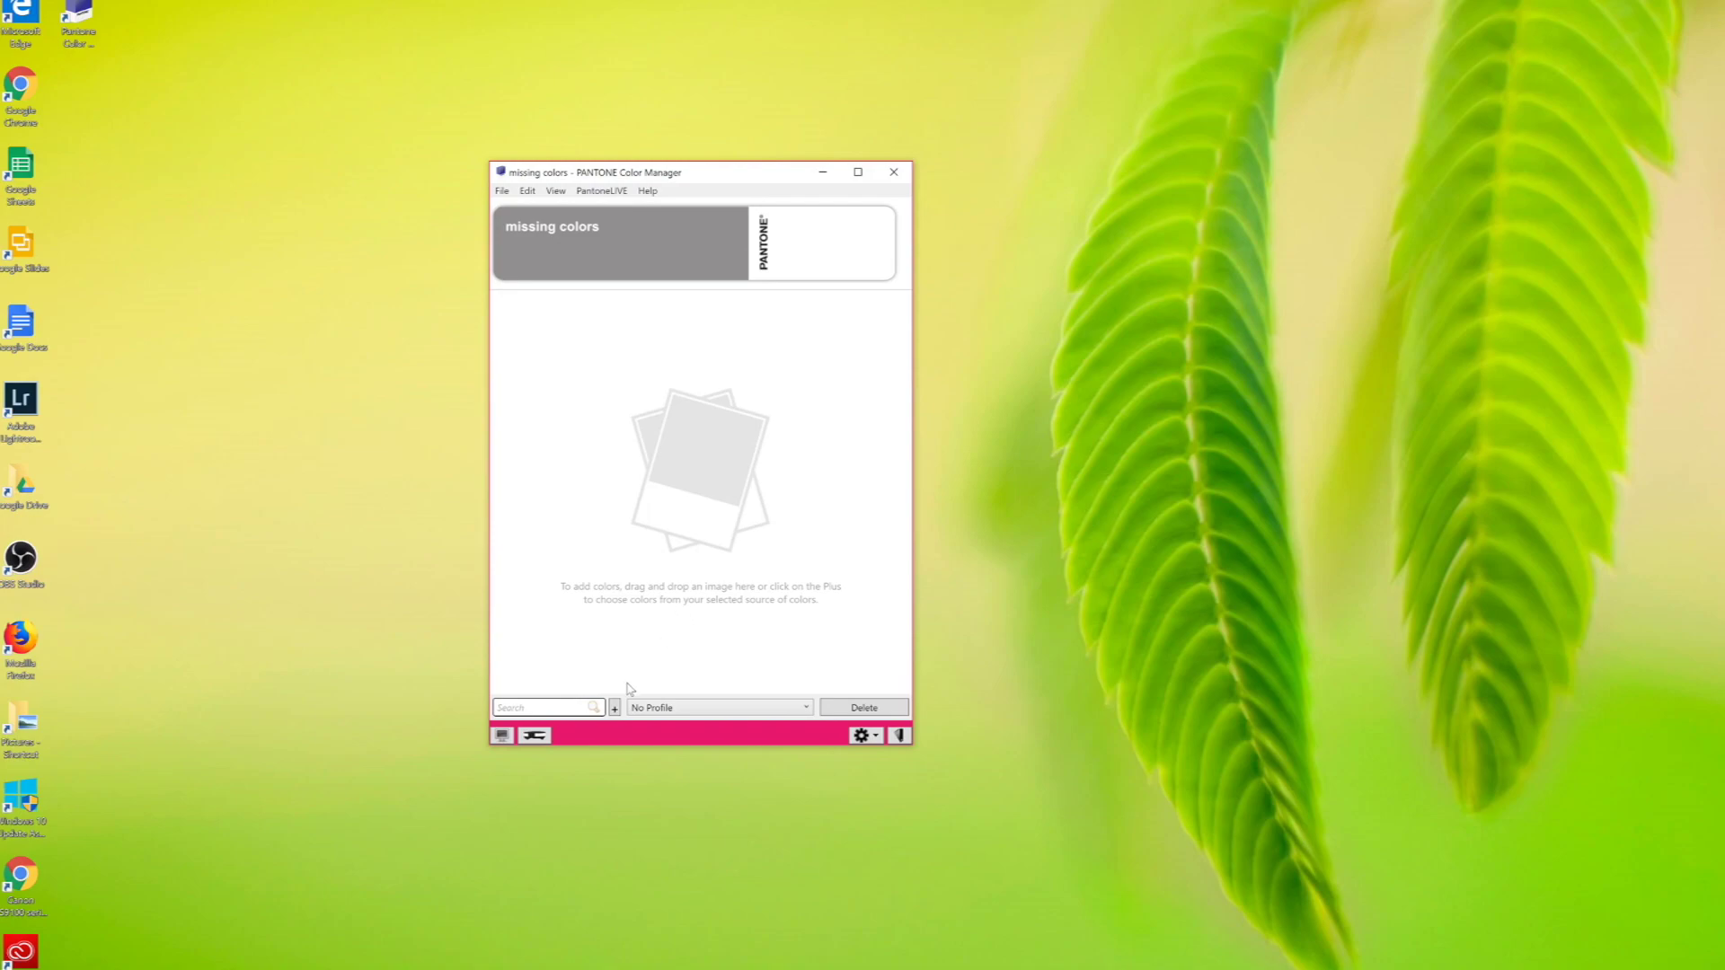
Find colour 2347 in the PANTONE+ Solid Coated-V3 source and add PANTONE 2347 C to the missing colors palette.
{"action": "left_click", "coordinate": [615, 709]}
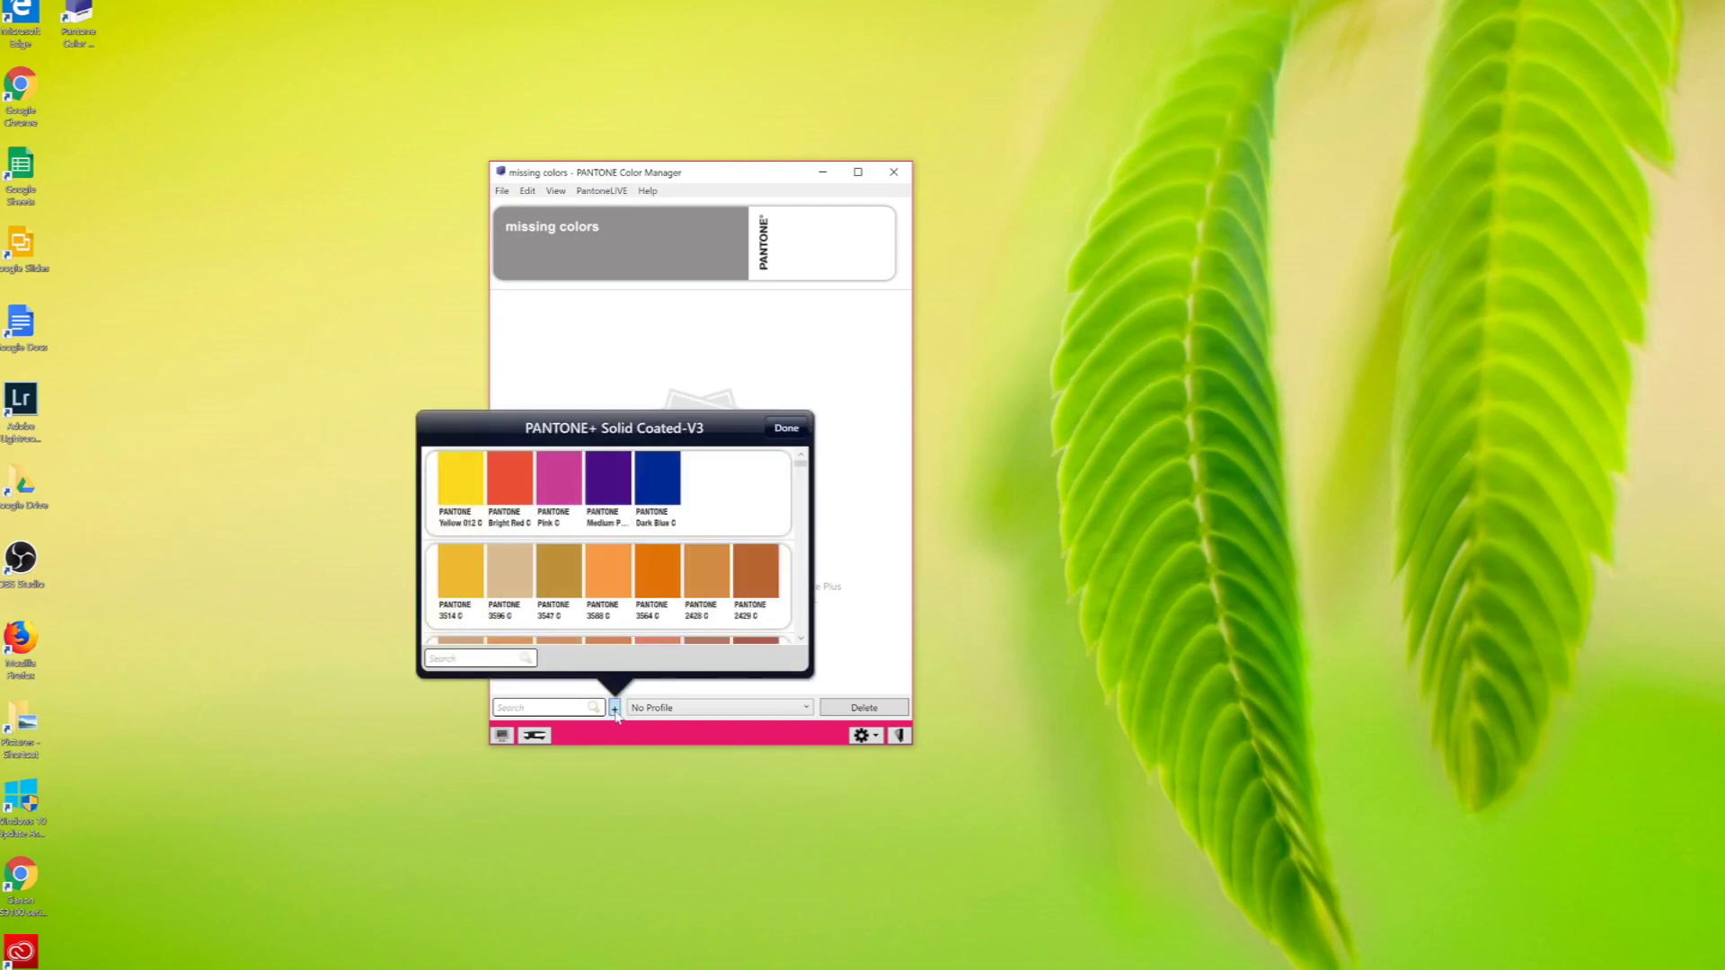
{"action": "type", "text": "2347"}
{"action": "key", "text": "Return"}
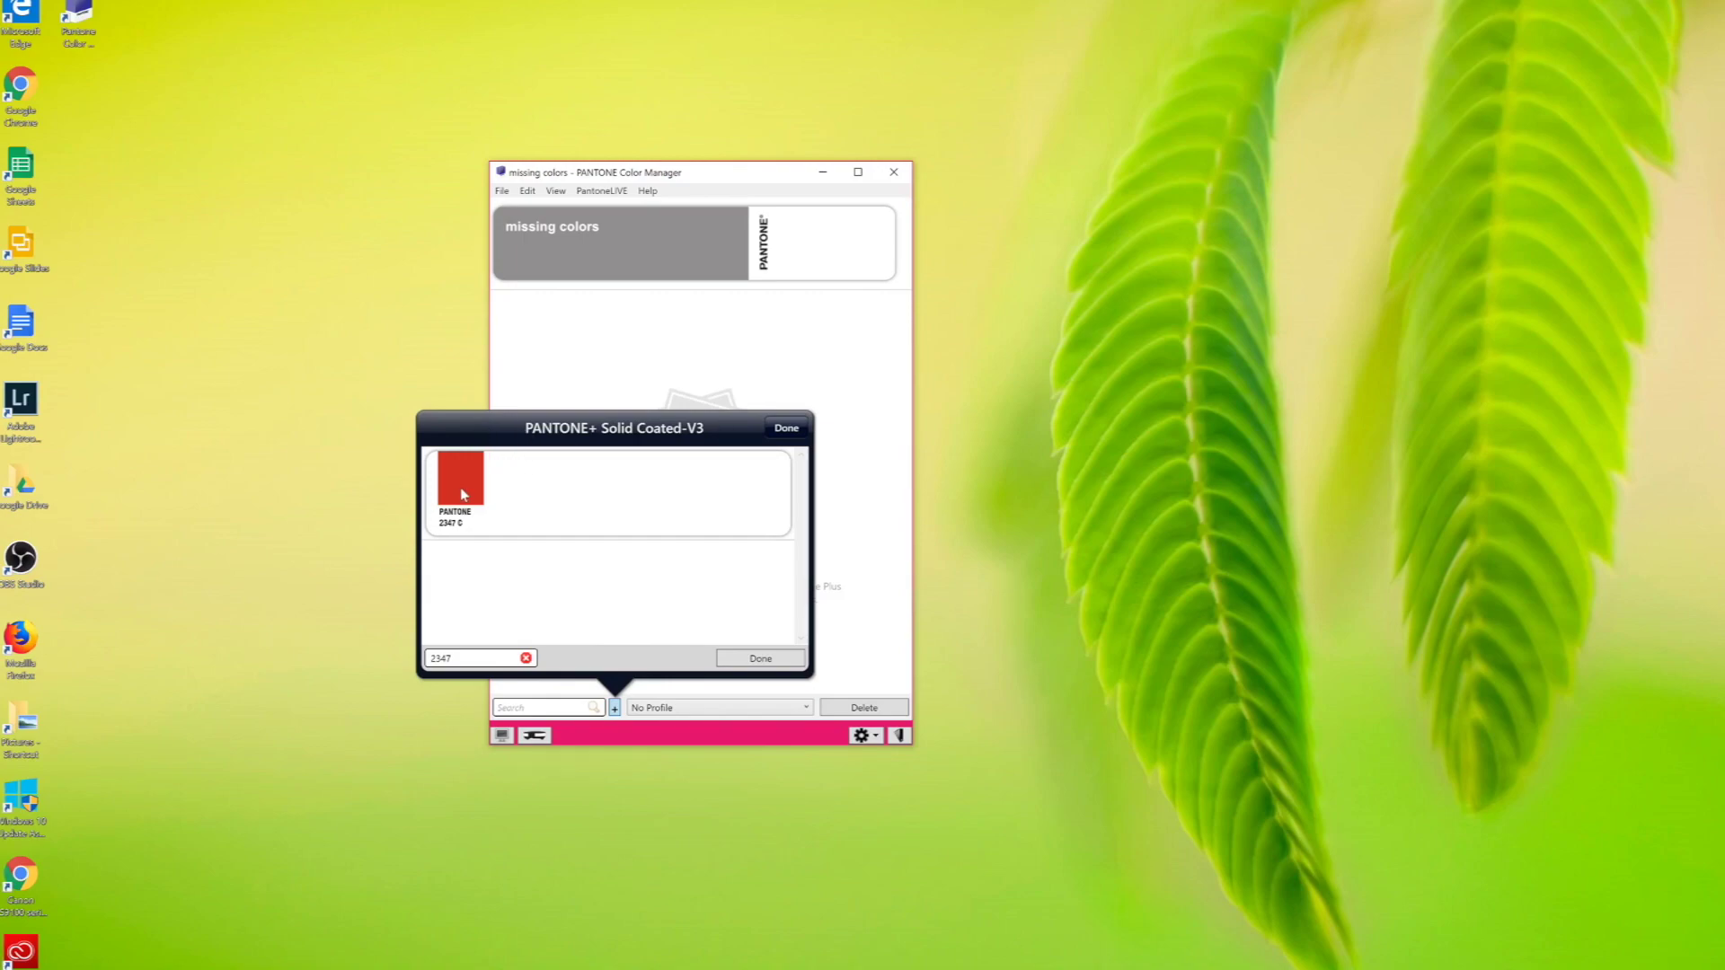
{"action": "left_click_drag", "start_coordinate": [462, 494], "coordinate": [692, 346]}
{"action": "left_click", "coordinate": [785, 427]}
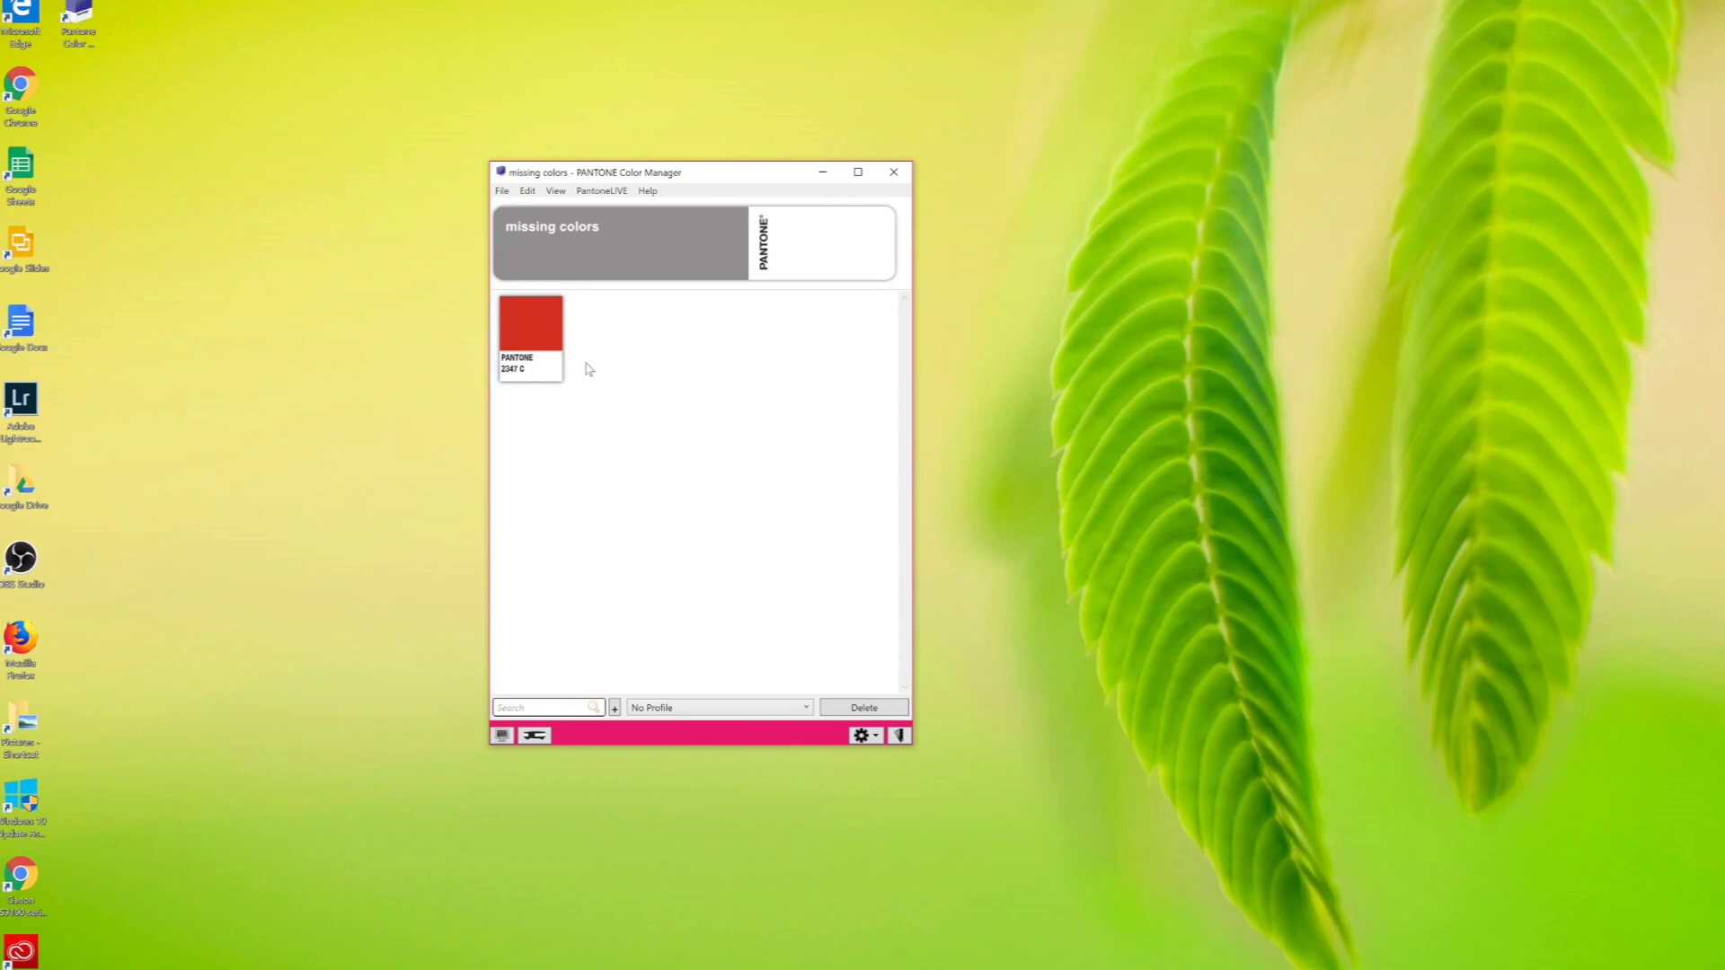
Export the missing colors palette to Adobe Illustrator as a Standard sRGB library.
{"action": "left_click", "coordinate": [501, 191]}
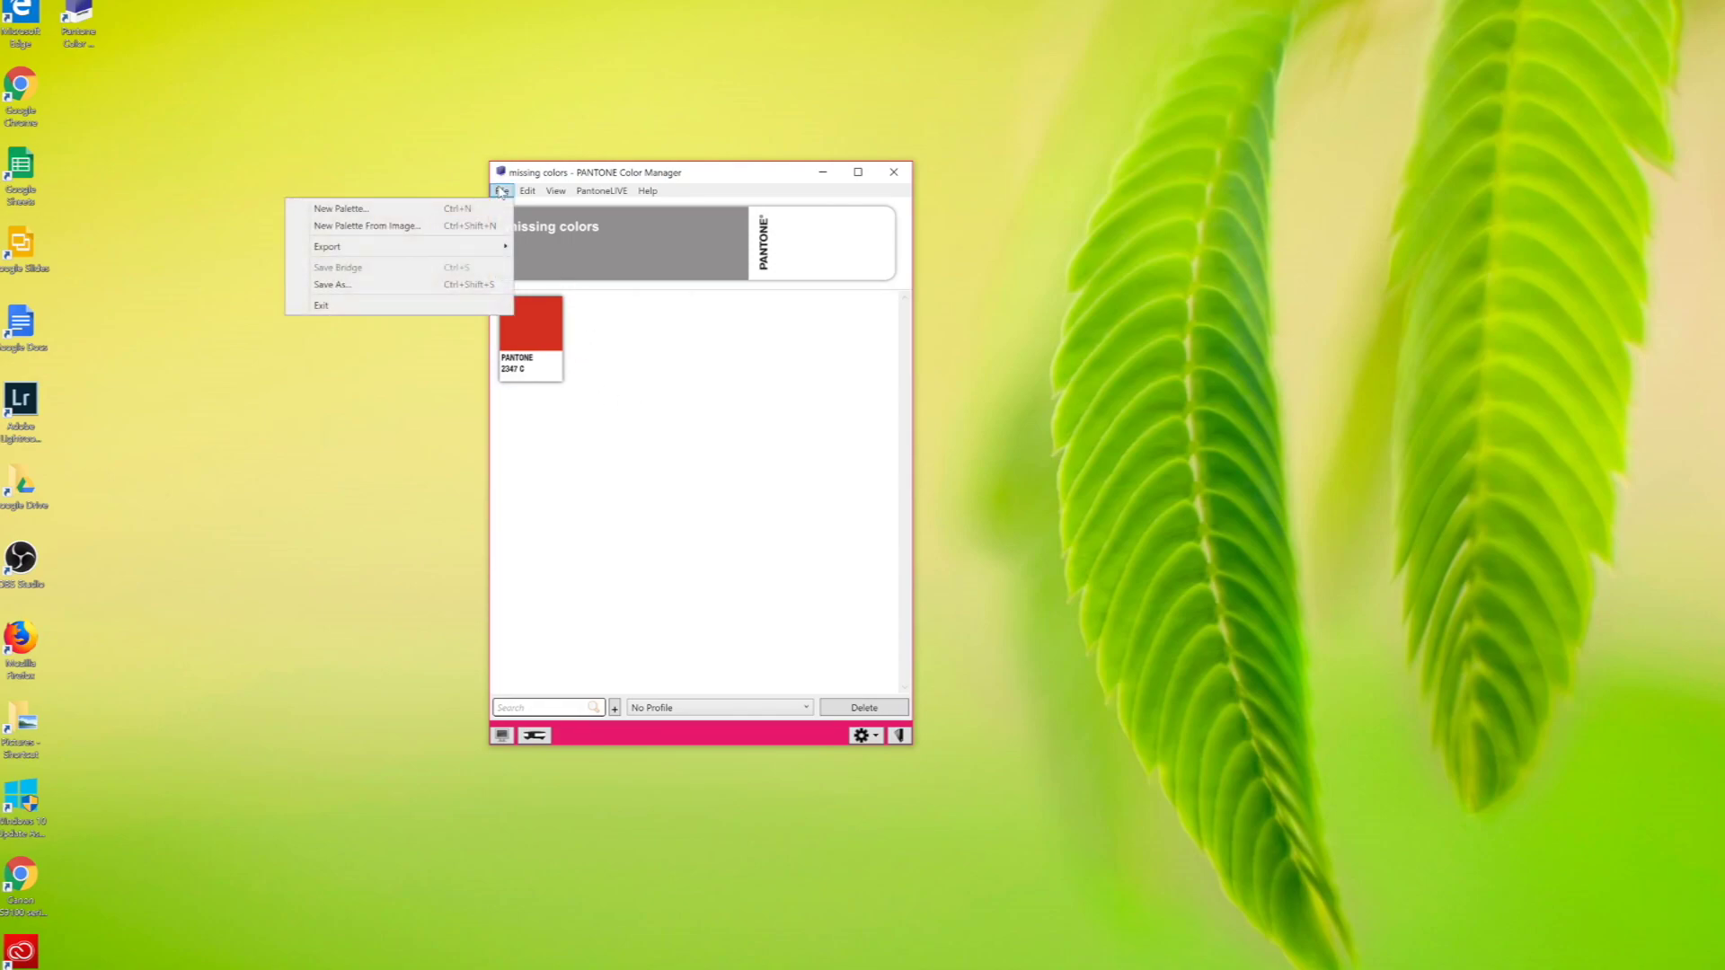
{"action": "mouse_move", "coordinate": [464, 250]}
{"action": "mouse_move", "coordinate": [346, 250]}
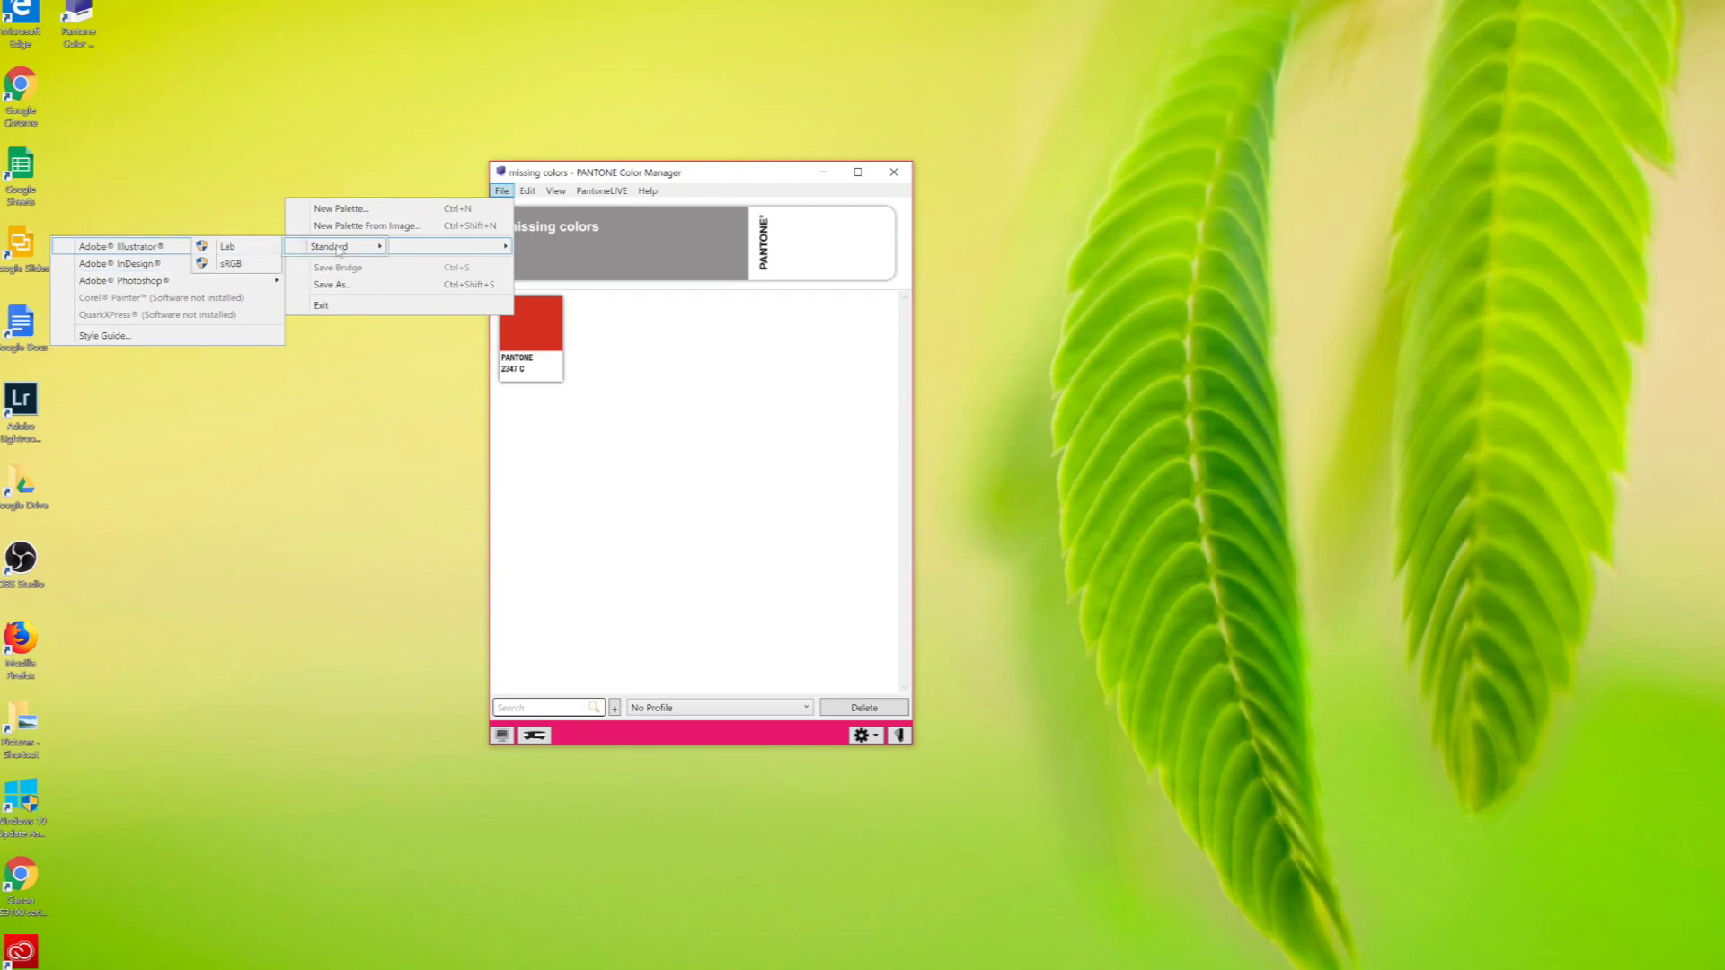
{"action": "left_click", "coordinate": [246, 266]}
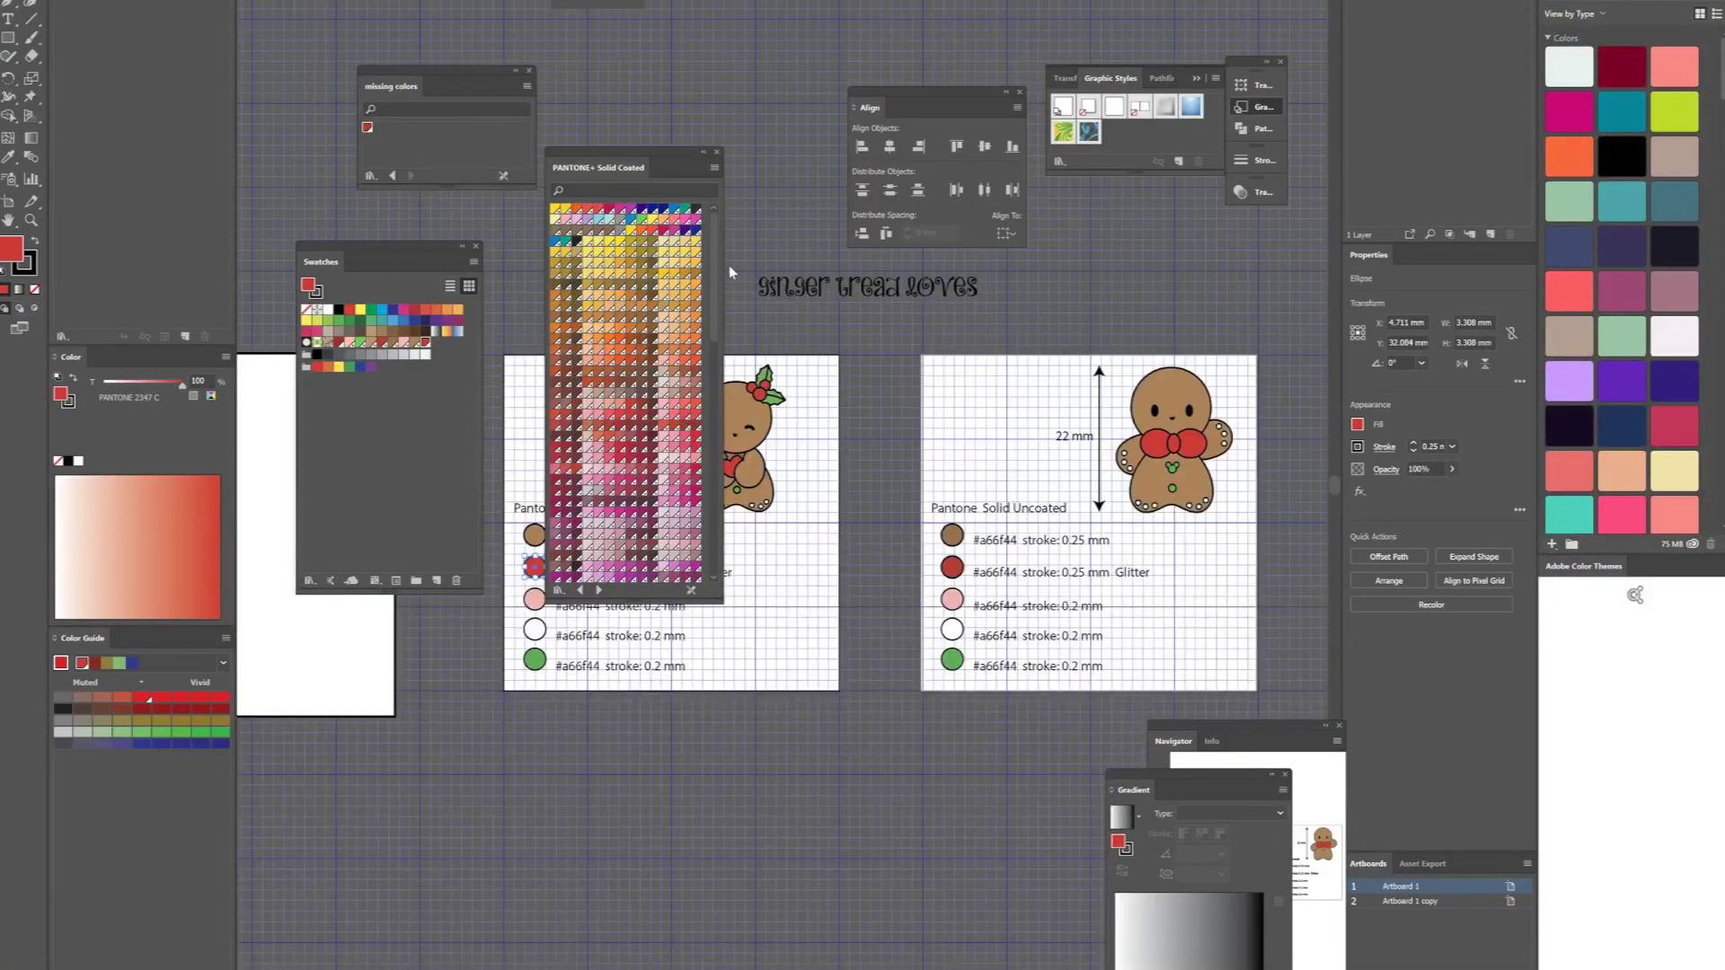
In Illustrator, load the missing colors swatch library from the Swatches folder, then slightly enlarge and raise its panel.
{"action": "left_click_drag", "start_coordinate": [664, 166], "coordinate": [698, 43]}
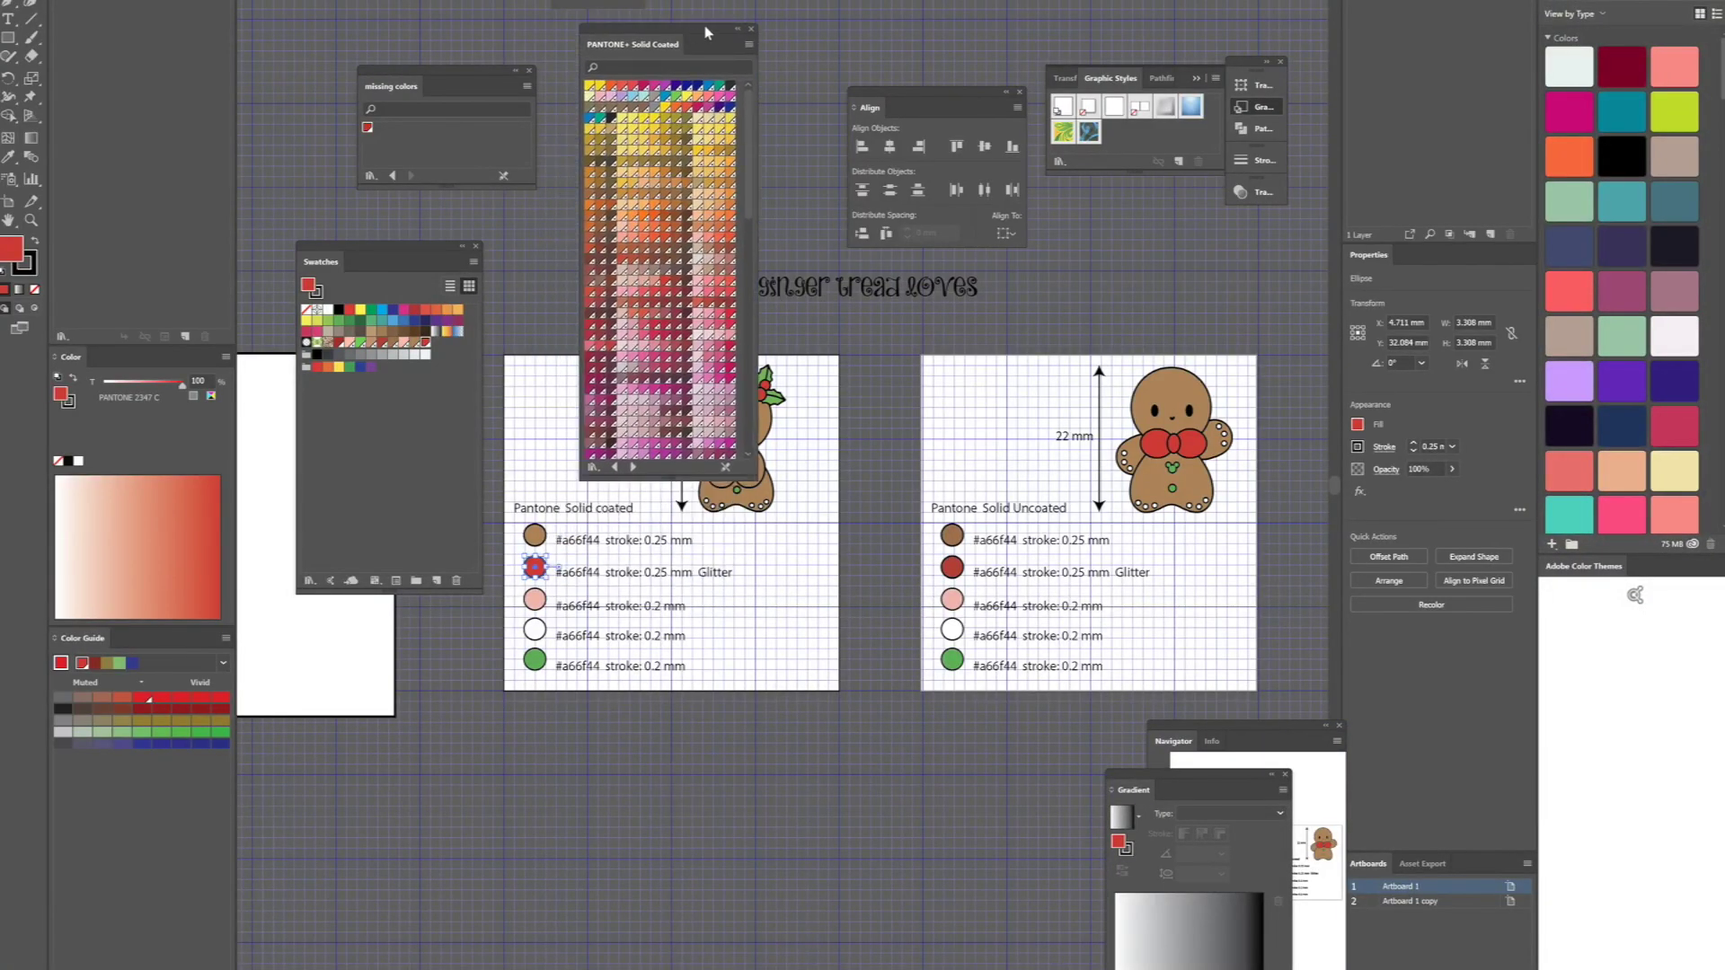
{"action": "left_click", "coordinate": [473, 261]}
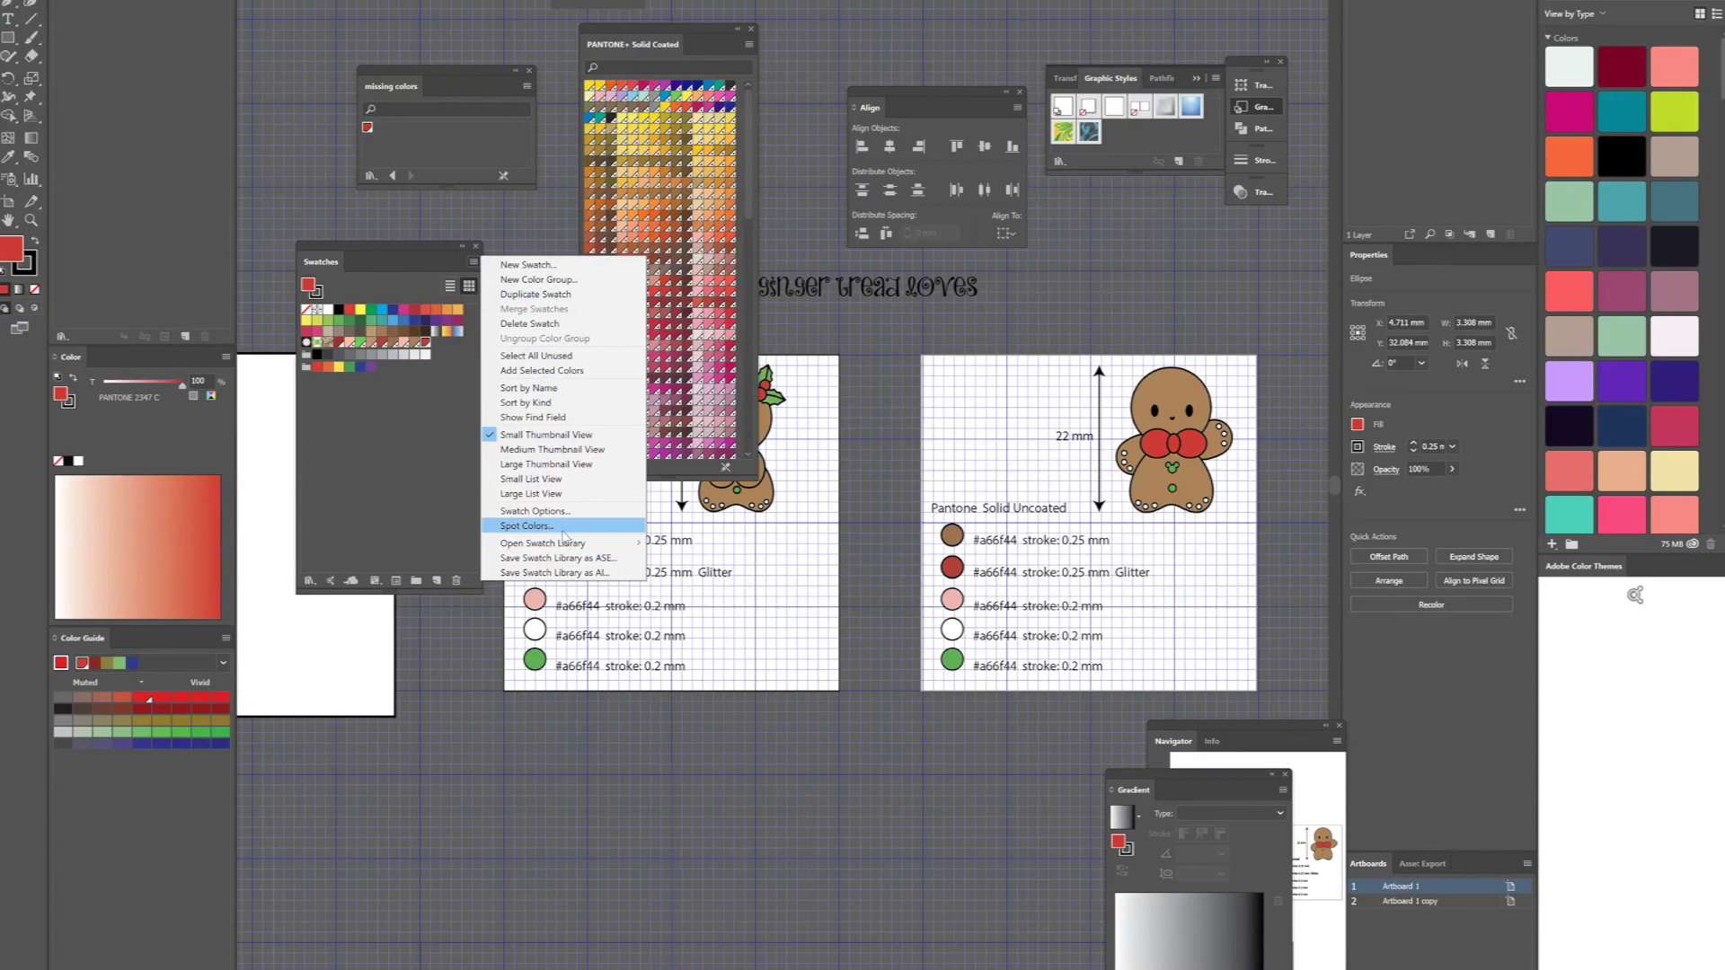
{"action": "mouse_move", "coordinate": [566, 545]}
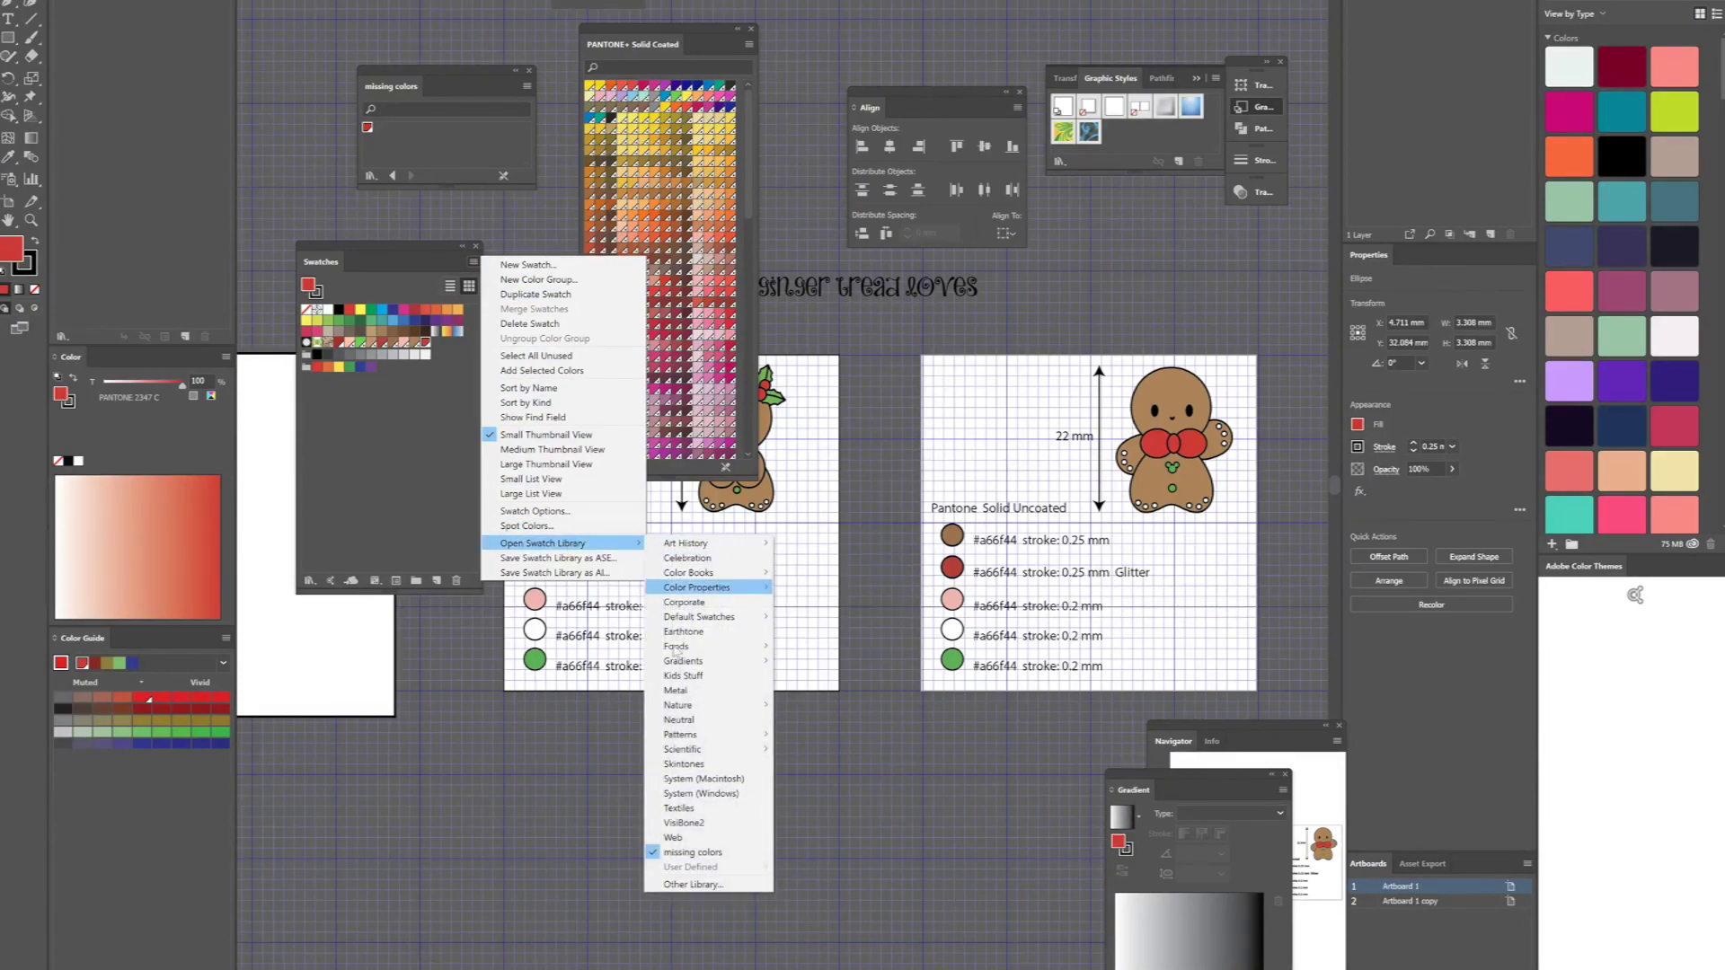
{"action": "left_click", "coordinate": [674, 886]}
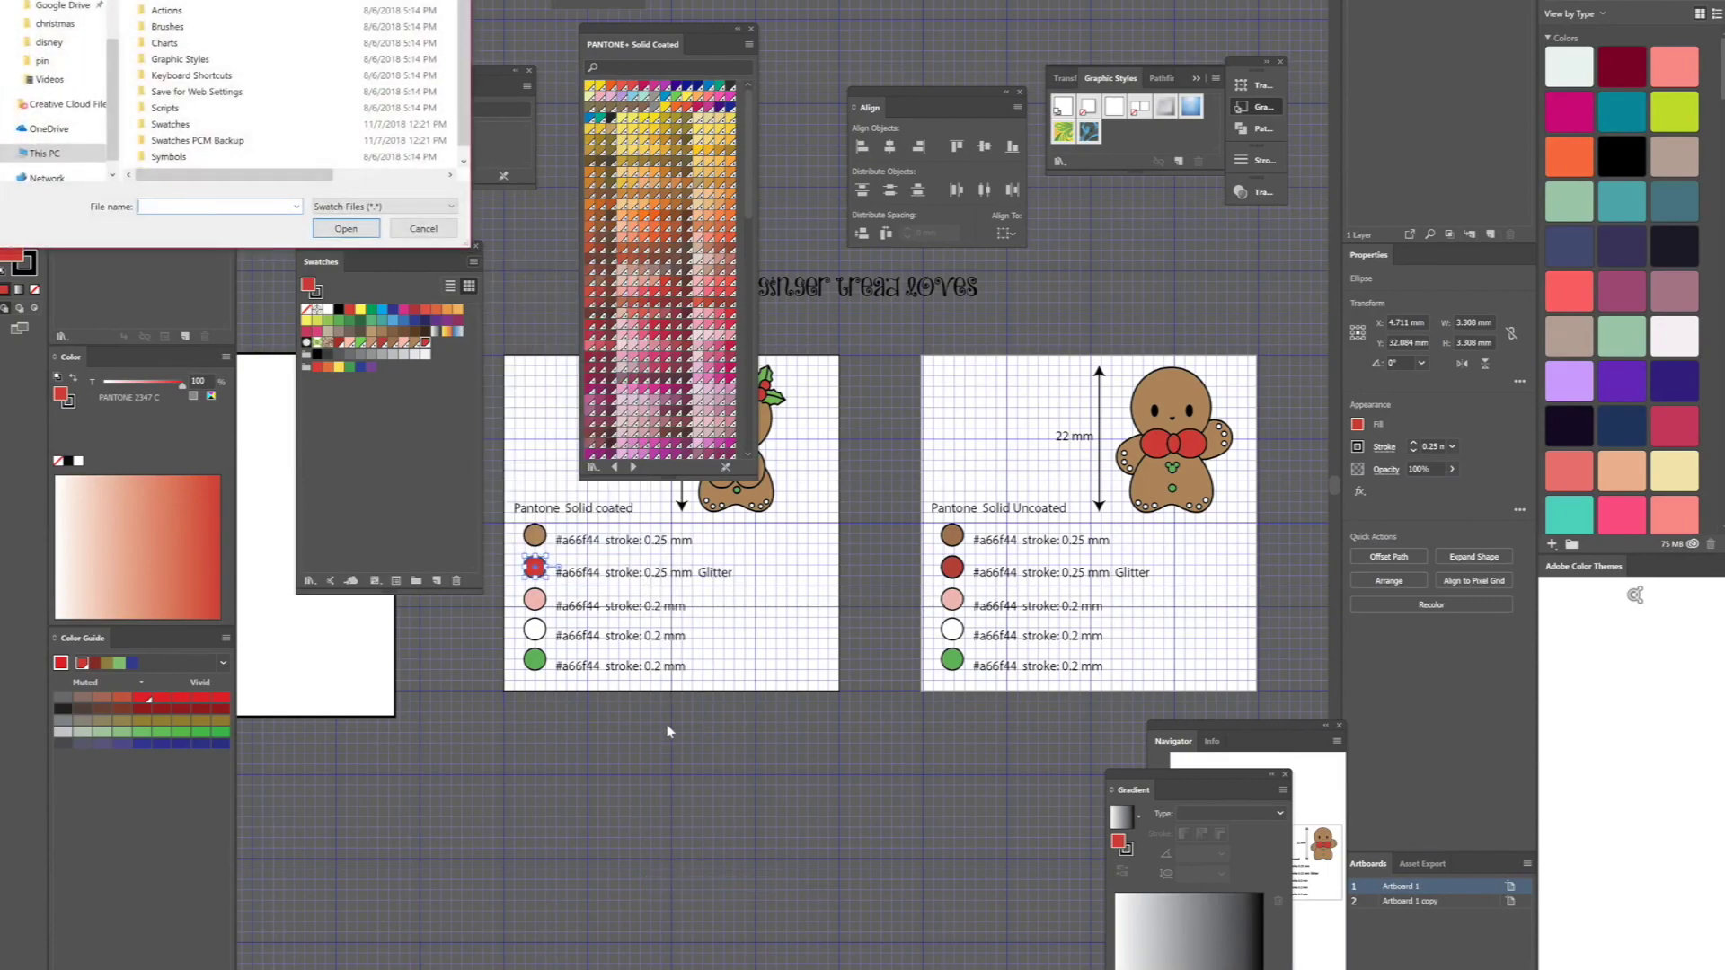
{"action": "scroll", "coordinate": [209, 147], "scroll_direction": "down", "scroll_amount": 1}
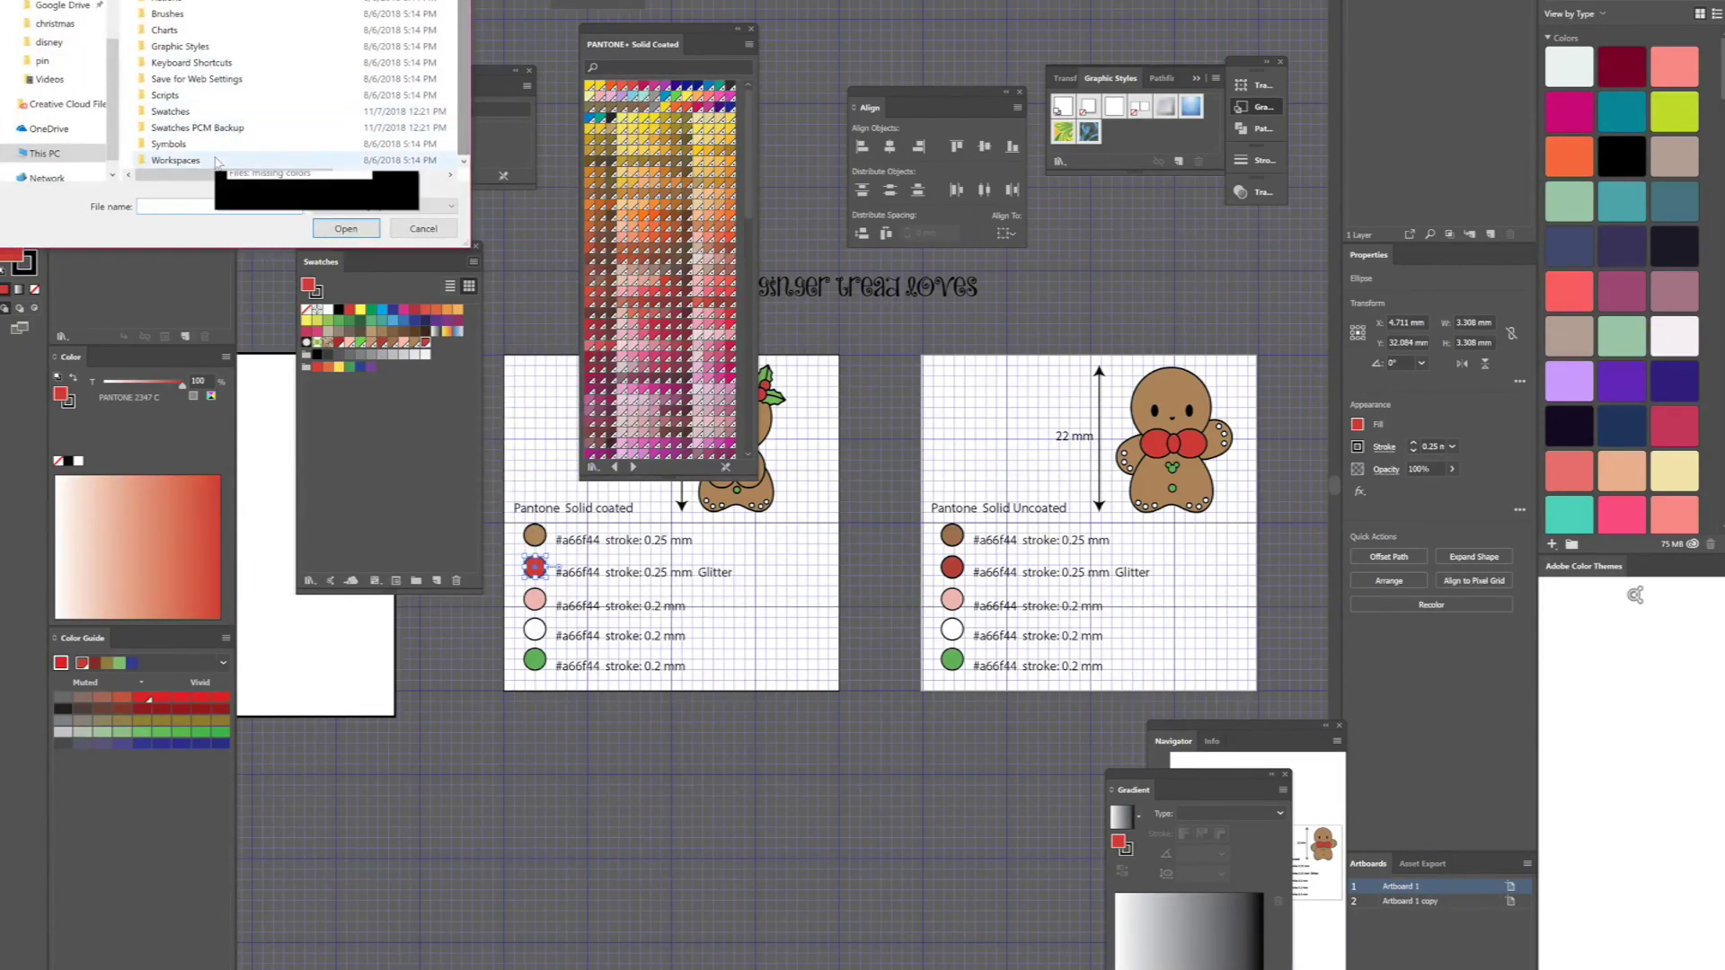
{"action": "double_click", "coordinate": [209, 112]}
{"action": "scroll", "coordinate": [208, 103], "scroll_direction": "down", "scroll_amount": 4}
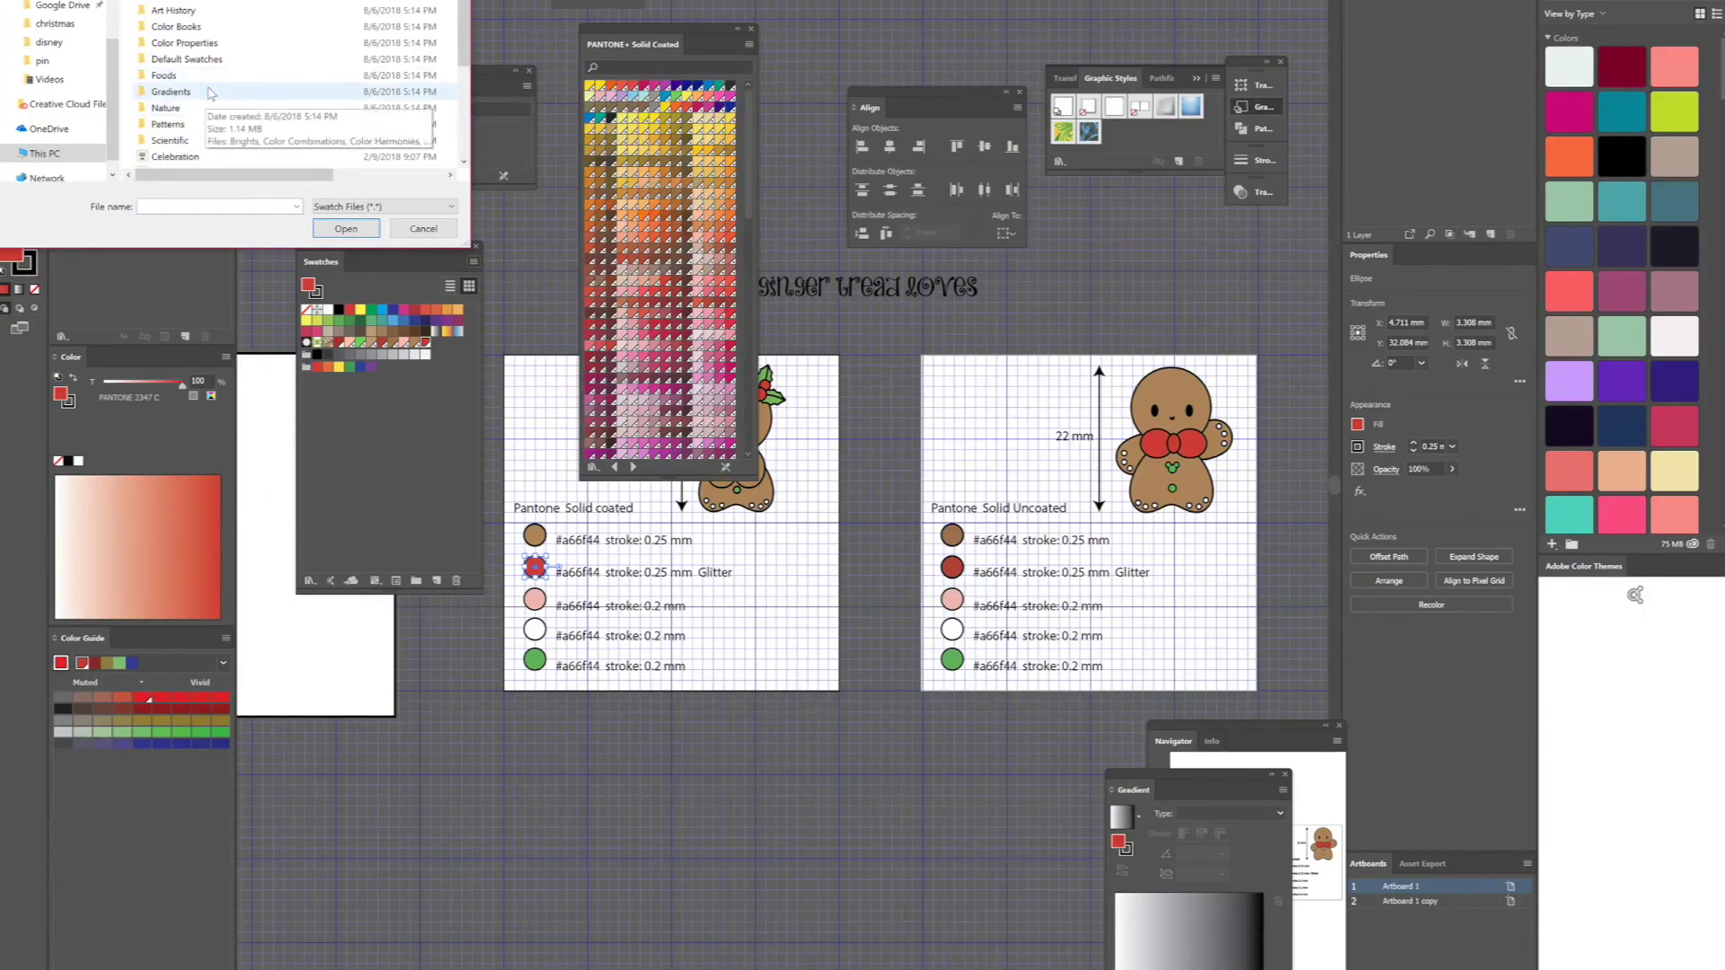
{"action": "left_click", "coordinate": [202, 46]}
{"action": "left_click", "coordinate": [358, 232]}
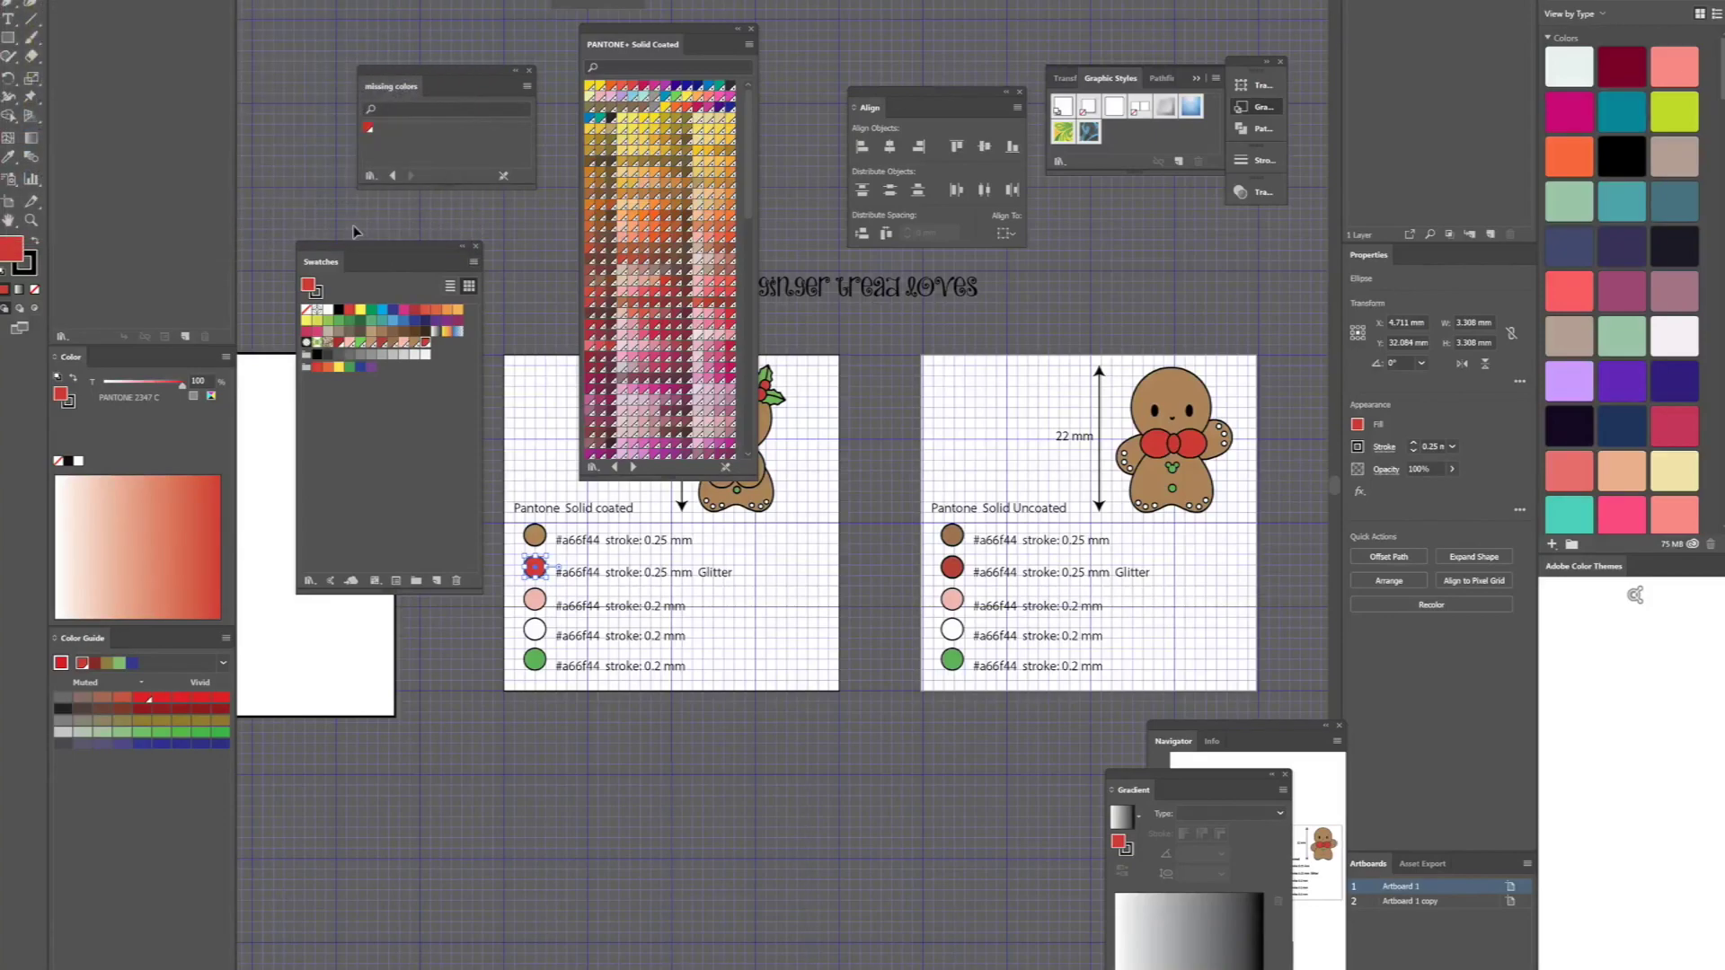
{"action": "left_click_drag", "start_coordinate": [433, 186], "coordinate": [442, 215]}
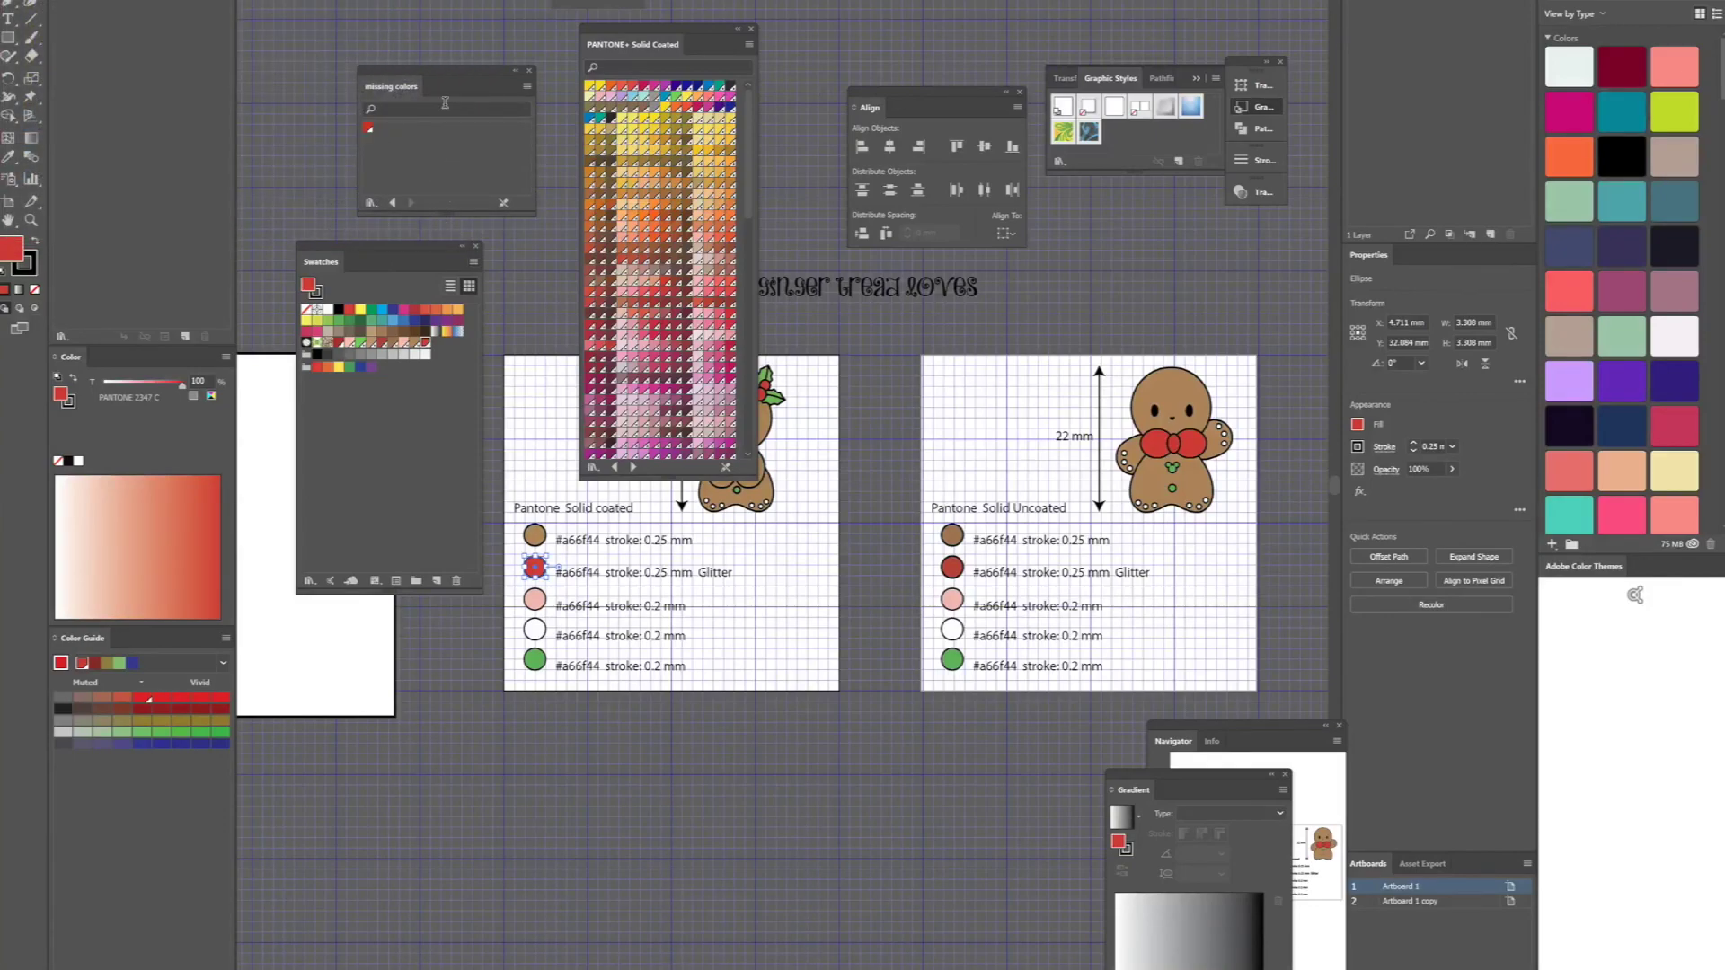
{"action": "left_click_drag", "start_coordinate": [445, 81], "coordinate": [445, 50]}
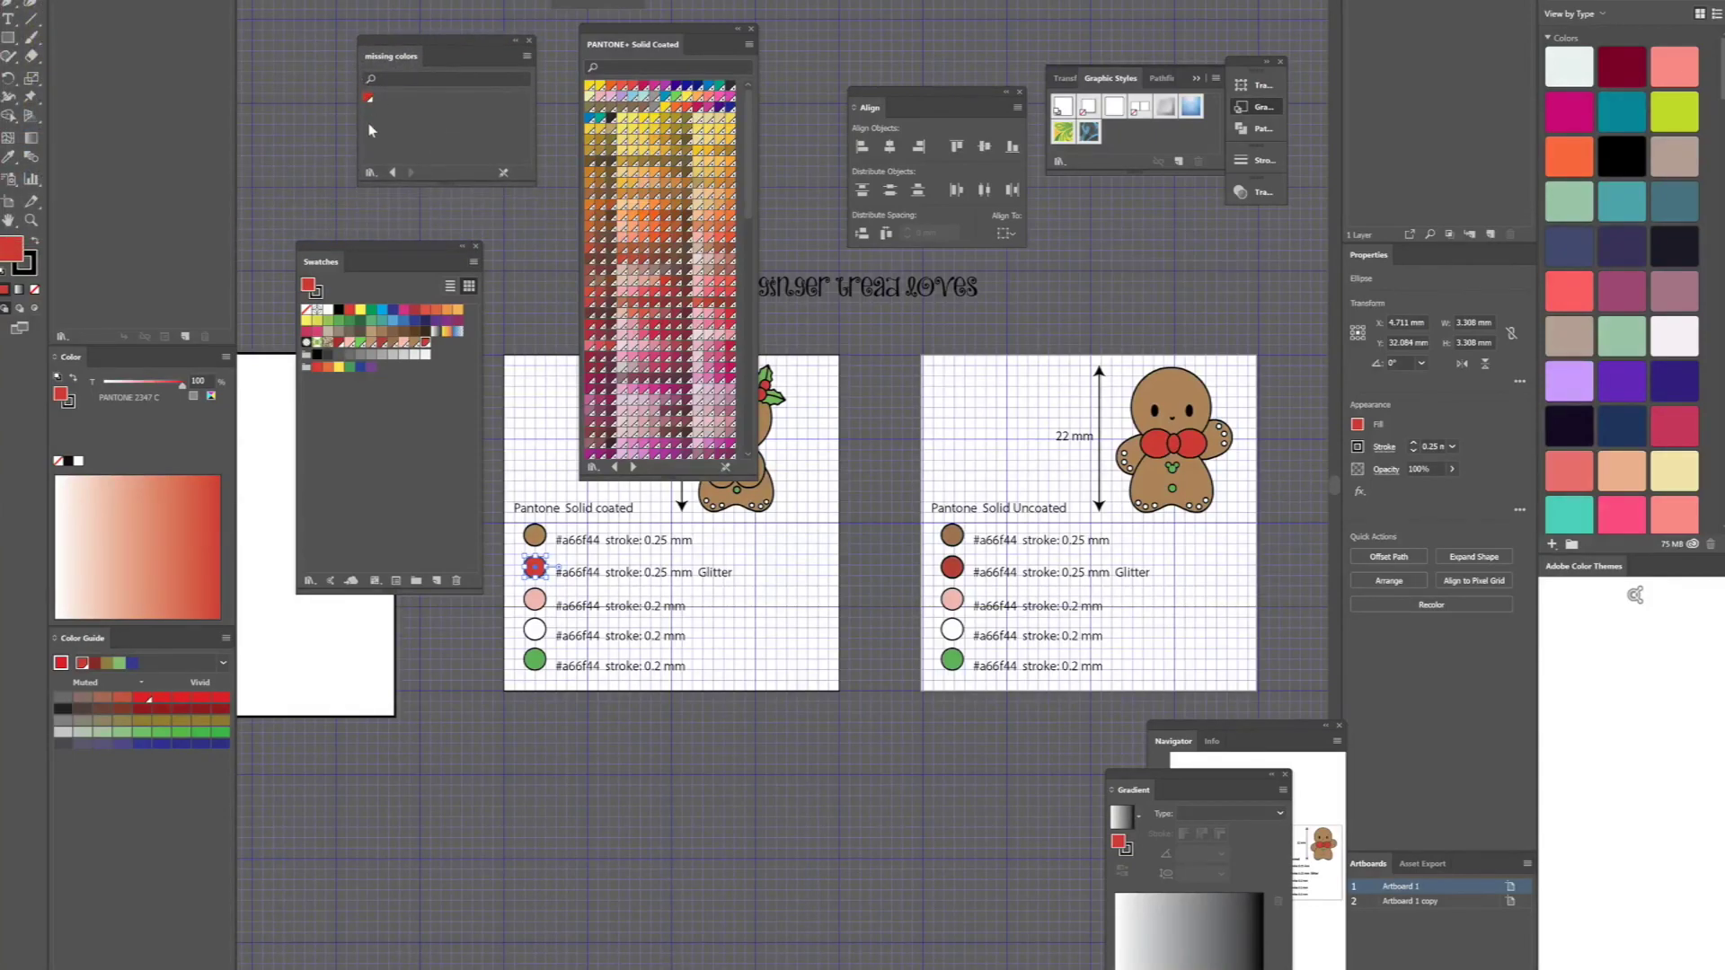
Draw a red rectangle about 6.6 by 10.7 mm on the empty canvas beside the missing colors library and select it.
{"action": "left_click", "coordinate": [815, 526]}
{"action": "left_click", "coordinate": [8, 37]}
{"action": "left_click_drag", "start_coordinate": [270, 40], "coordinate": [314, 110]}
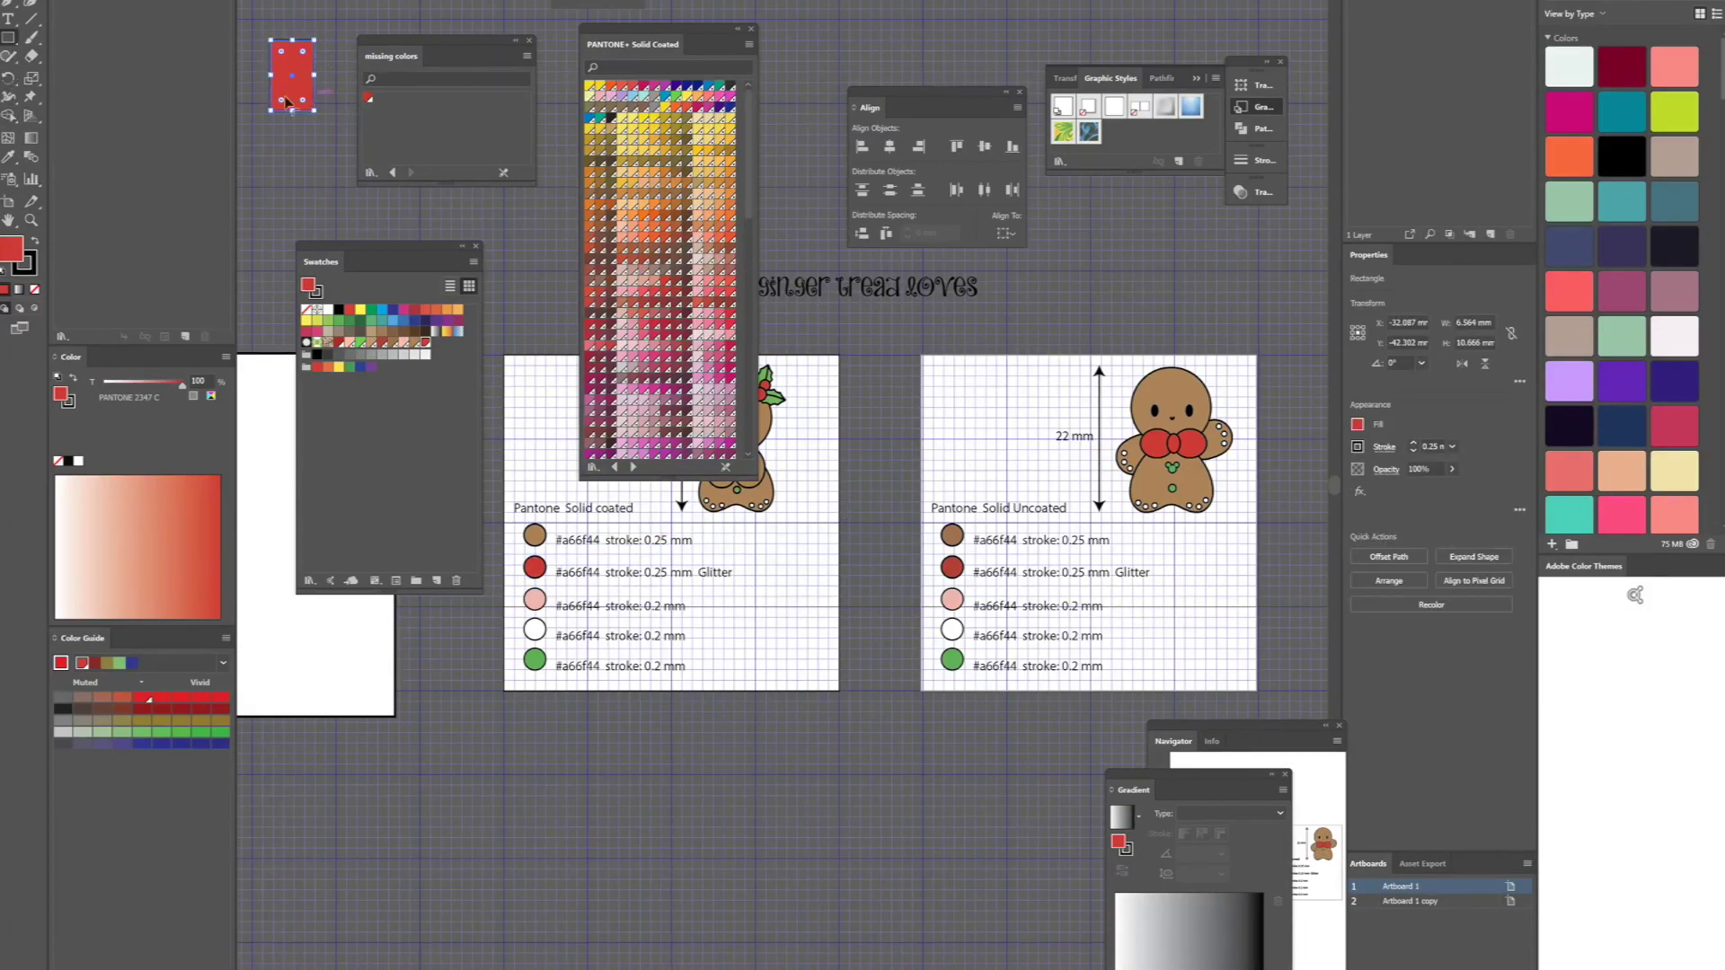
{"action": "key", "text": "v"}
{"action": "left_click", "coordinate": [289, 187]}
{"action": "left_click", "coordinate": [296, 104]}
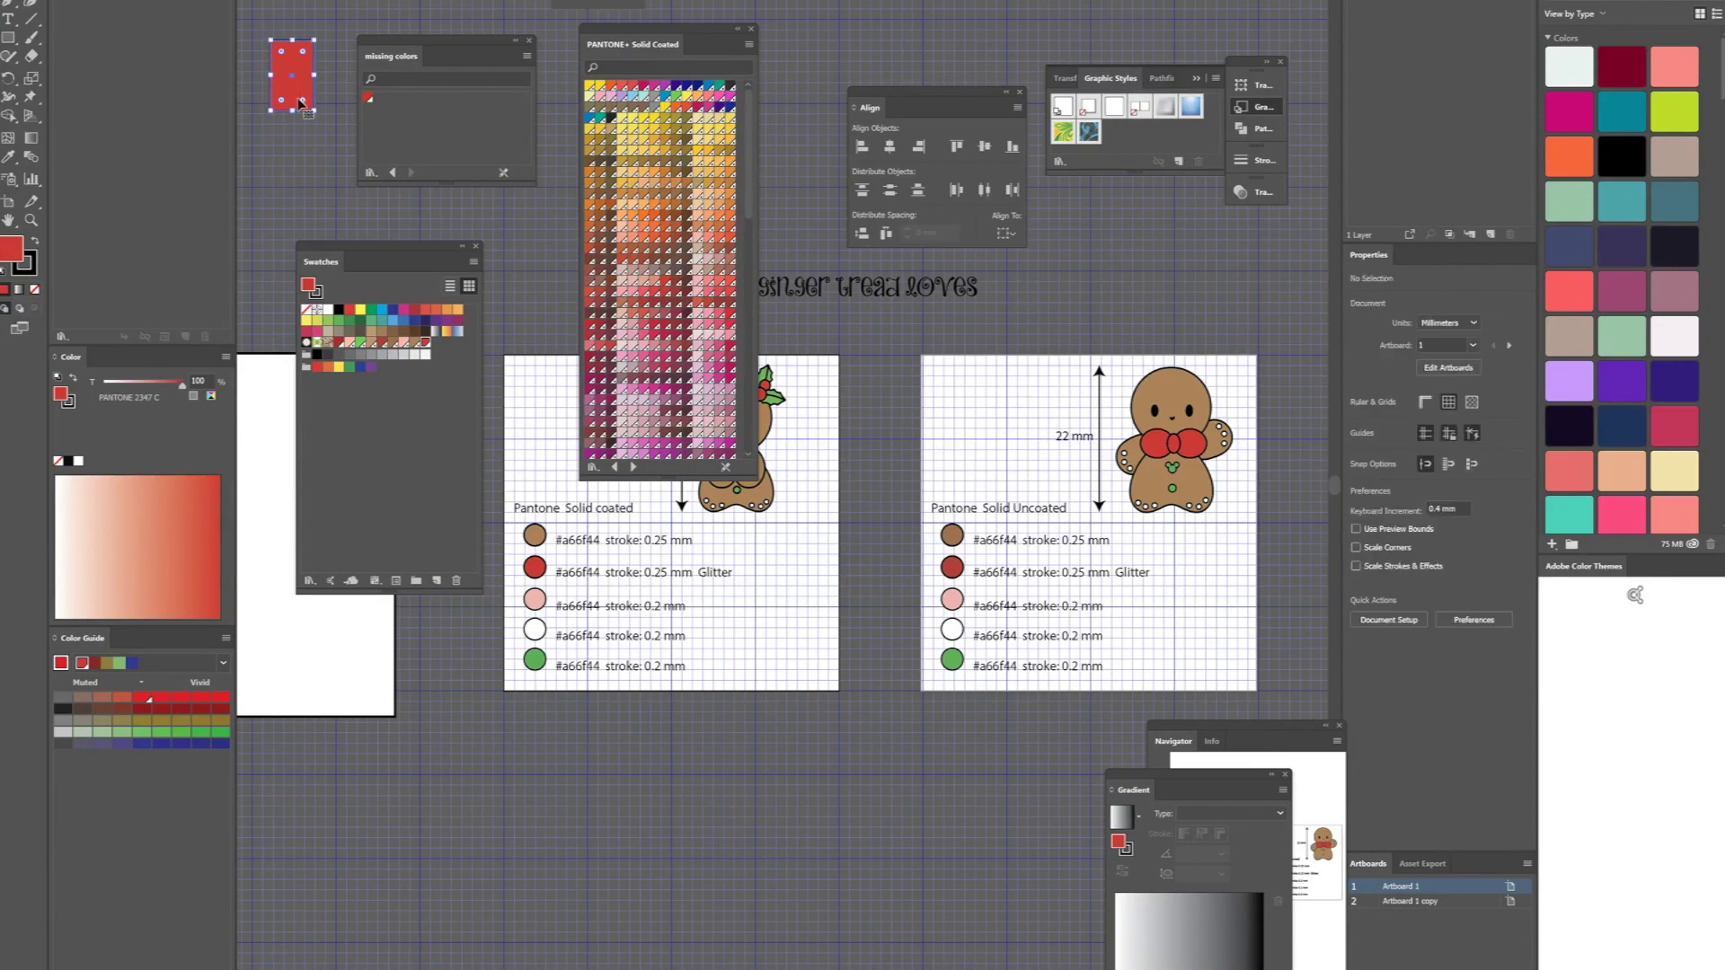